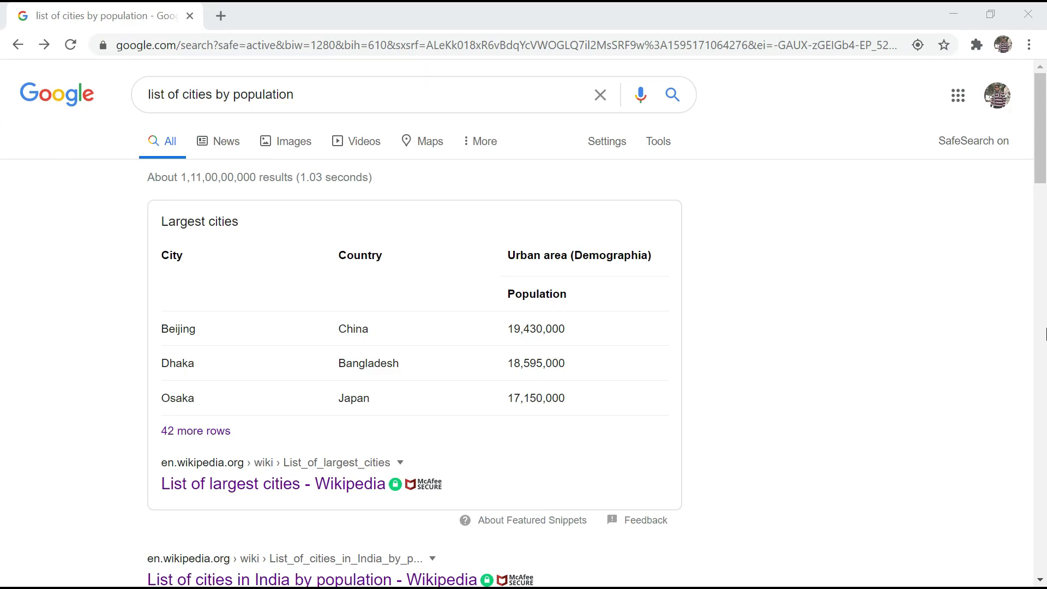
Scroll the Google results and open the 'List of largest cities - Wikipedia' result
{"action": "scroll", "coordinate": [720, 302], "scroll_direction": "down", "scroll_amount": 5}
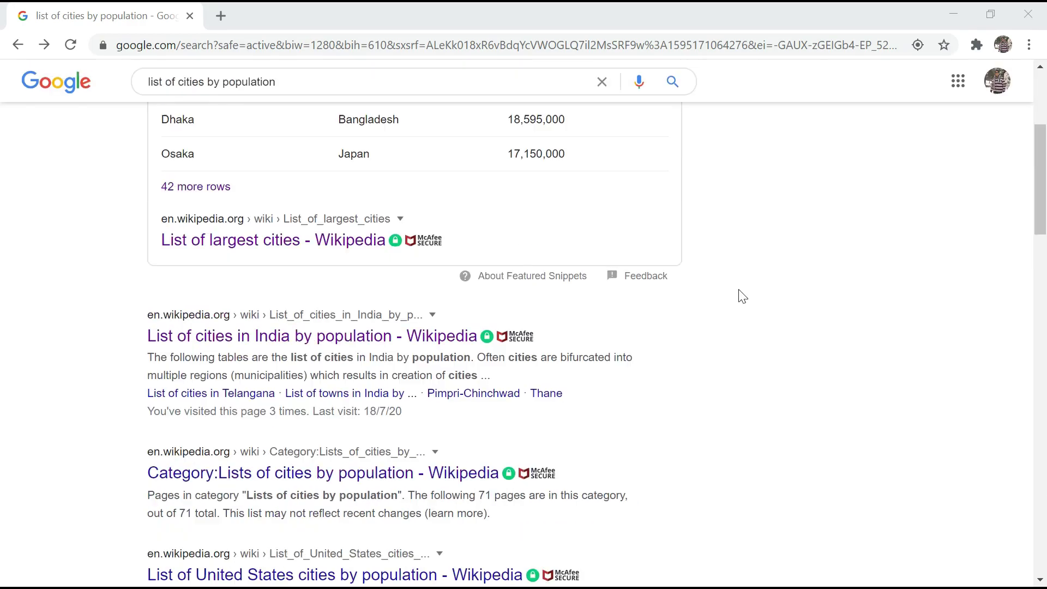
{"action": "scroll", "coordinate": [742, 298], "scroll_direction": "down", "scroll_amount": 3}
{"action": "scroll", "coordinate": [742, 298], "scroll_direction": "up", "scroll_amount": 7}
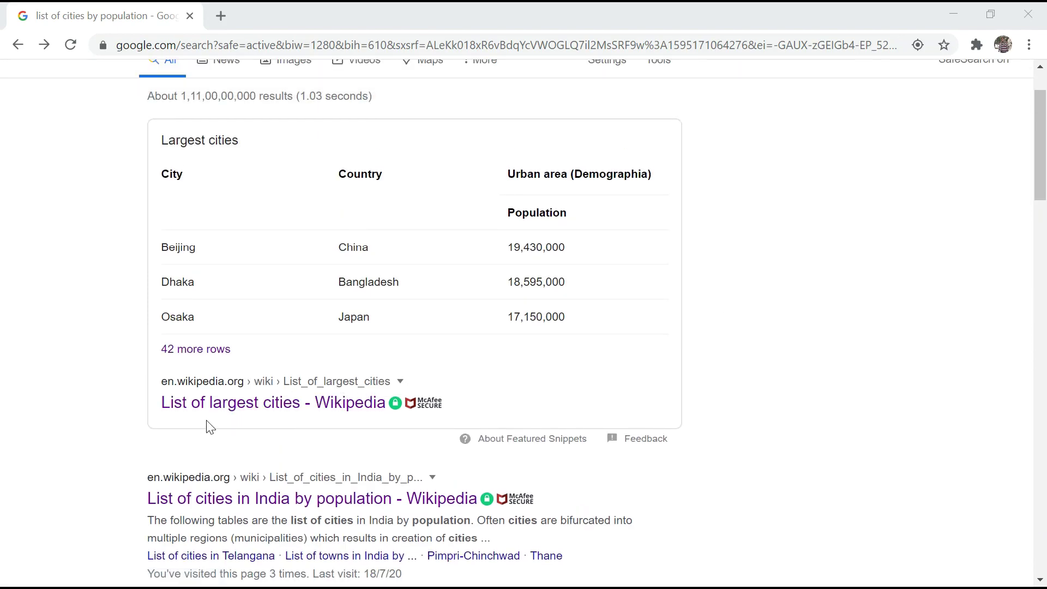
{"action": "scroll", "coordinate": [234, 413], "scroll_direction": "up", "scroll_amount": 1}
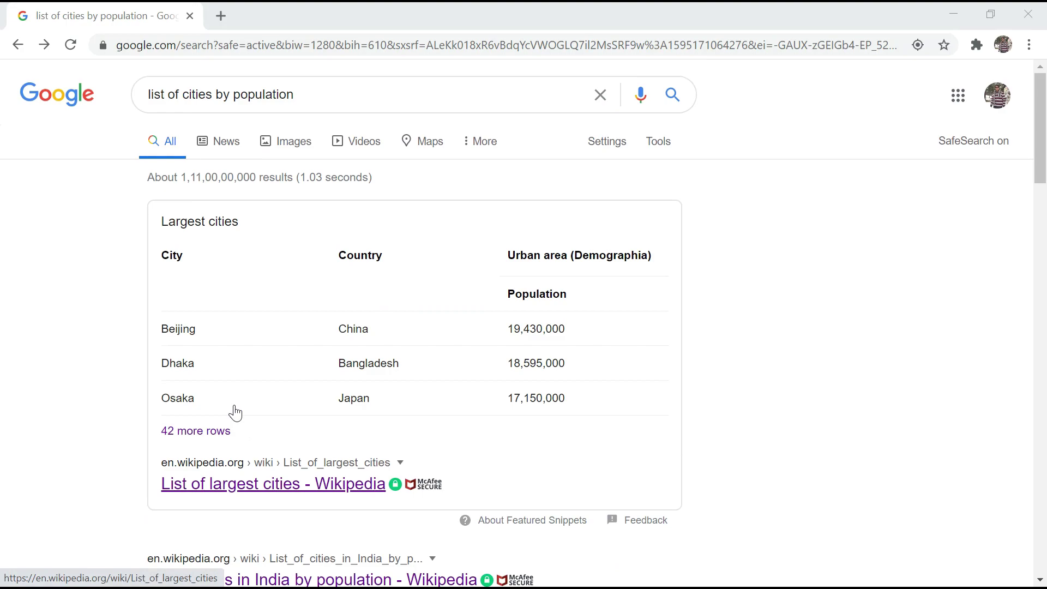
{"action": "left_click", "coordinate": [241, 484]}
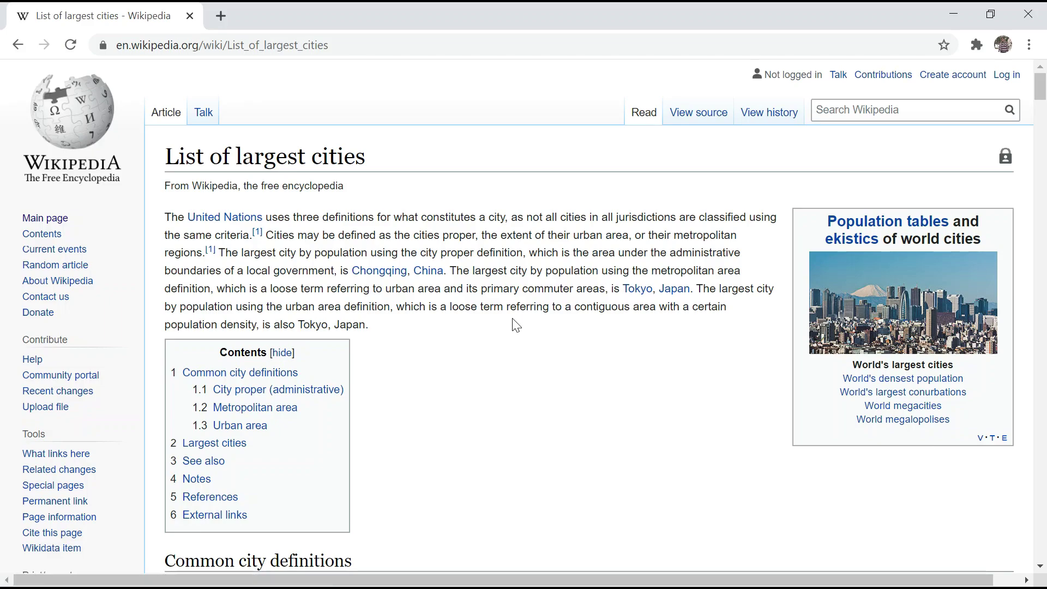
Look over the Largest cities table on Wikipedia, then switch back to the blank Book1 workbook
{"action": "scroll", "coordinate": [512, 323], "scroll_direction": "down", "scroll_amount": 4}
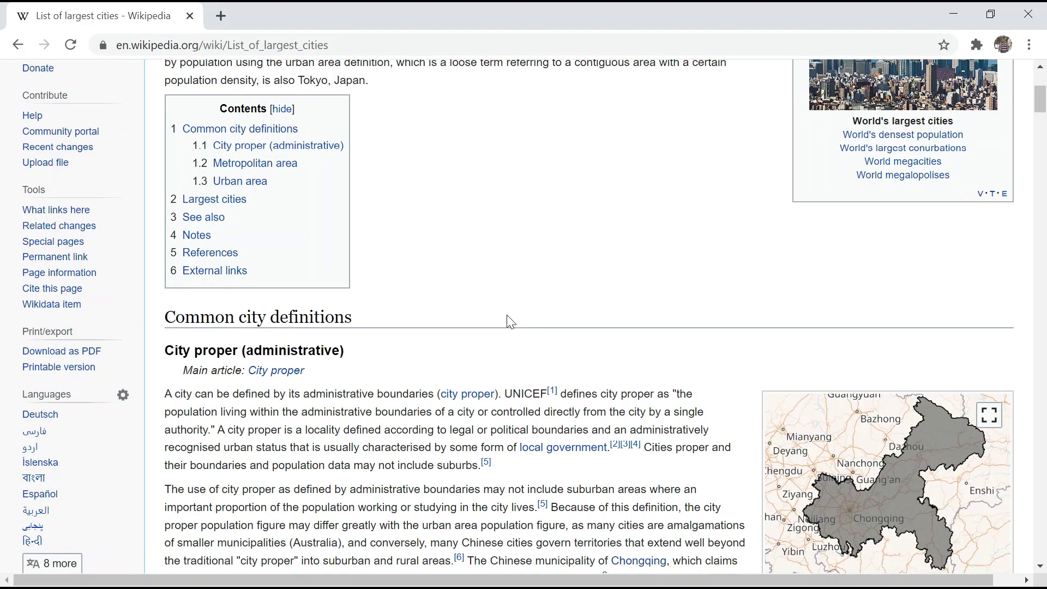
{"action": "scroll", "coordinate": [511, 323], "scroll_direction": "down", "scroll_amount": 20}
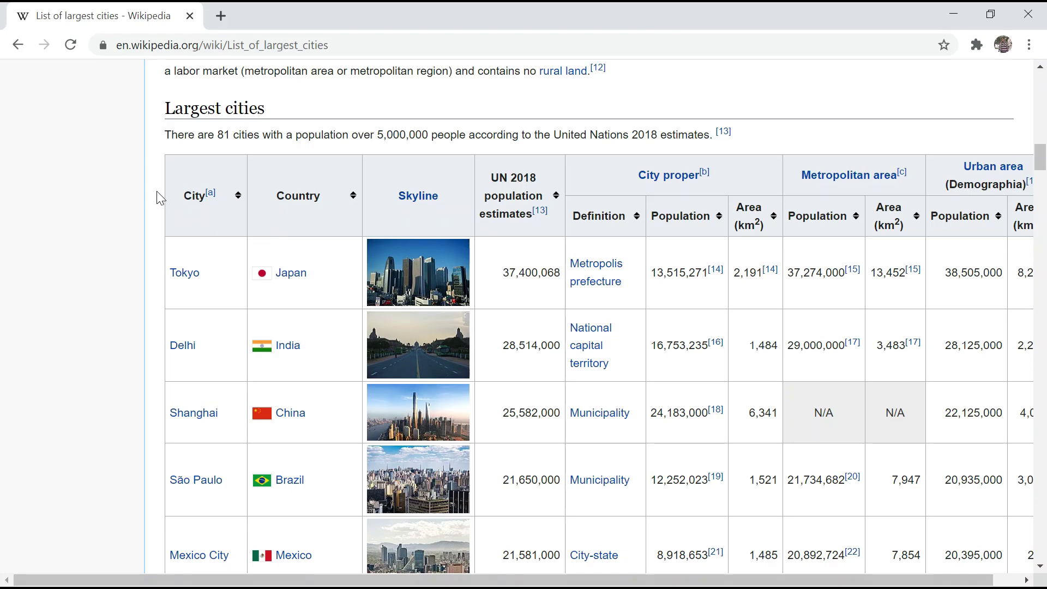
{"action": "left_click_drag", "start_coordinate": [159, 197], "coordinate": [889, 475]}
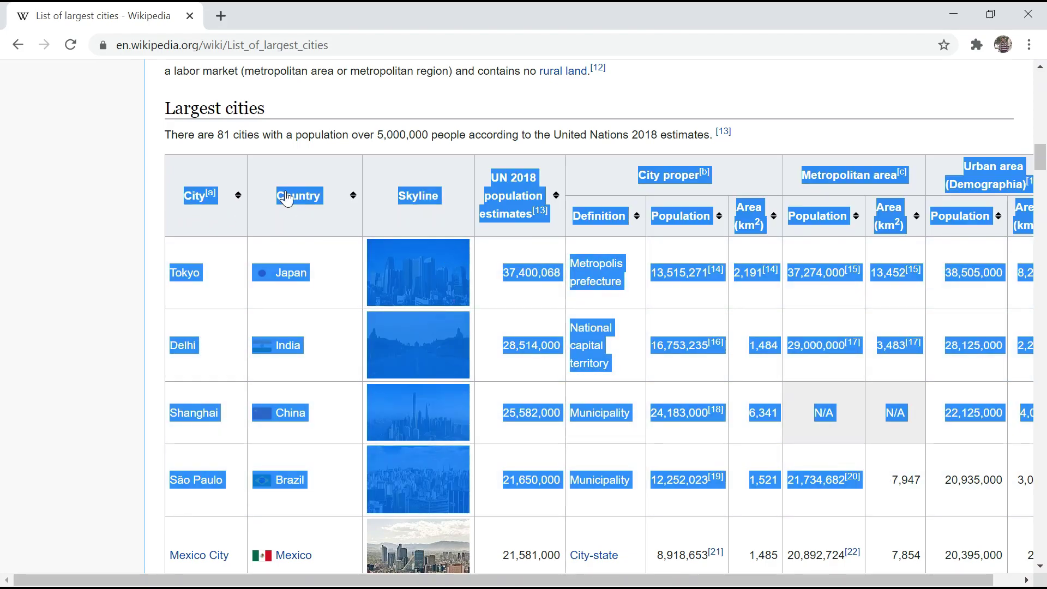
{"action": "left_click", "coordinate": [157, 183]}
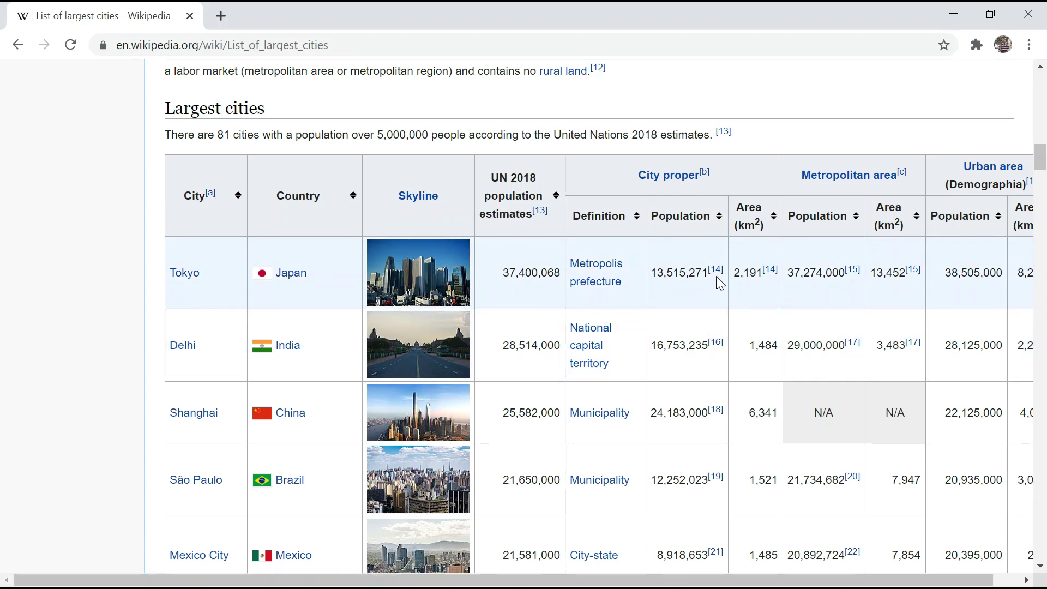
{"action": "mouse_move", "coordinate": [716, 273]}
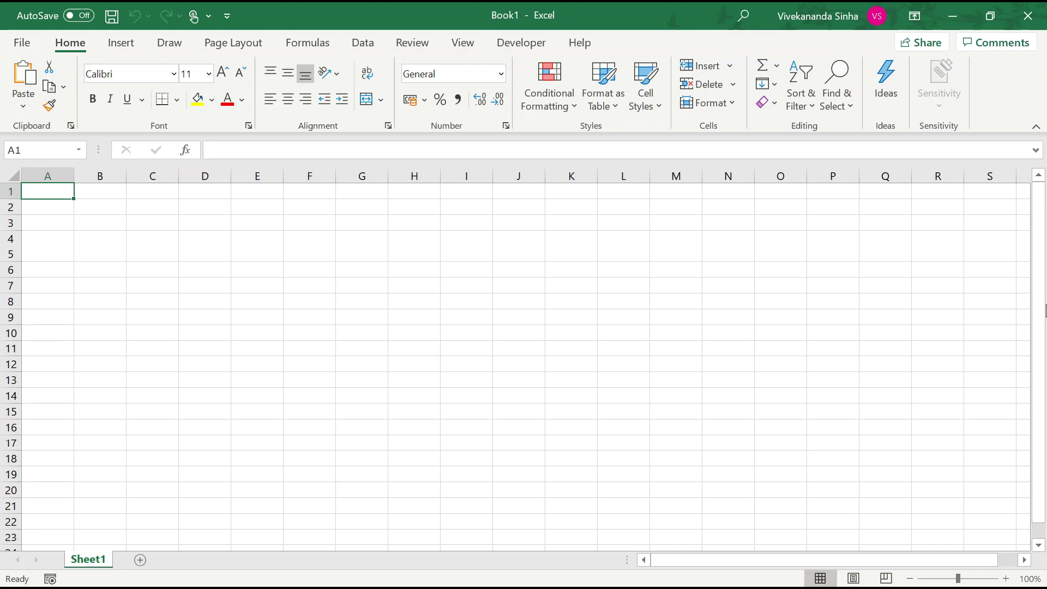
Check the Office account info, then select cell D3 and bring up the Data tab
{"action": "left_click", "coordinate": [12, 47]}
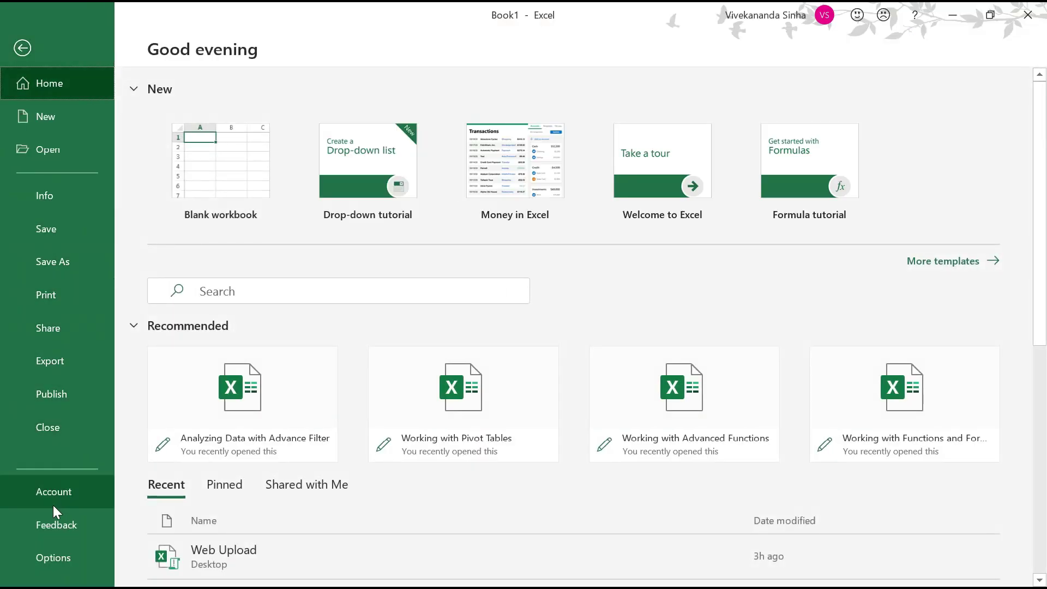
{"action": "left_click", "coordinate": [53, 494]}
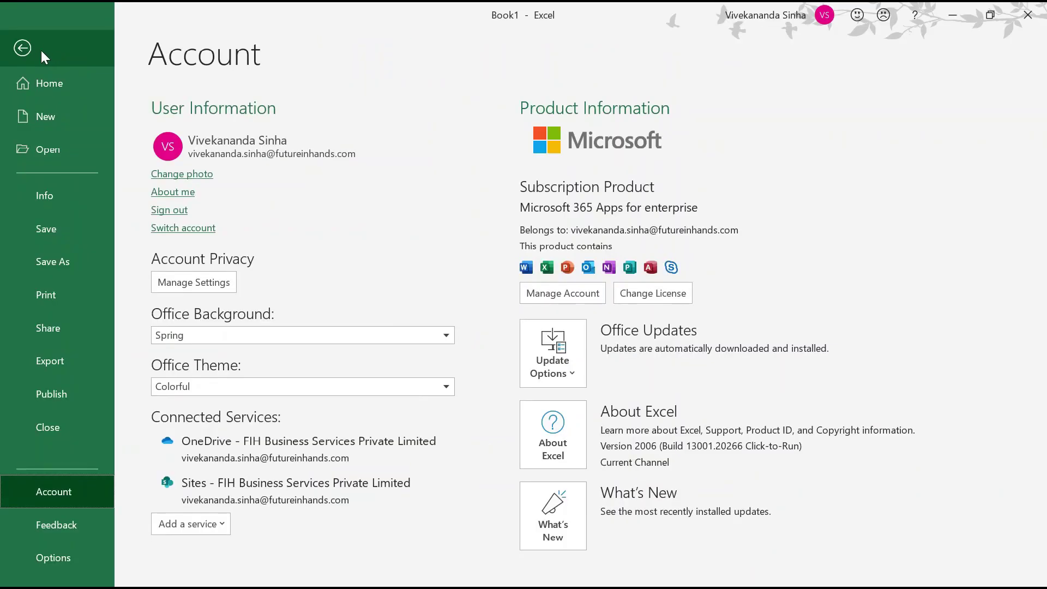
{"action": "left_click", "coordinate": [38, 54]}
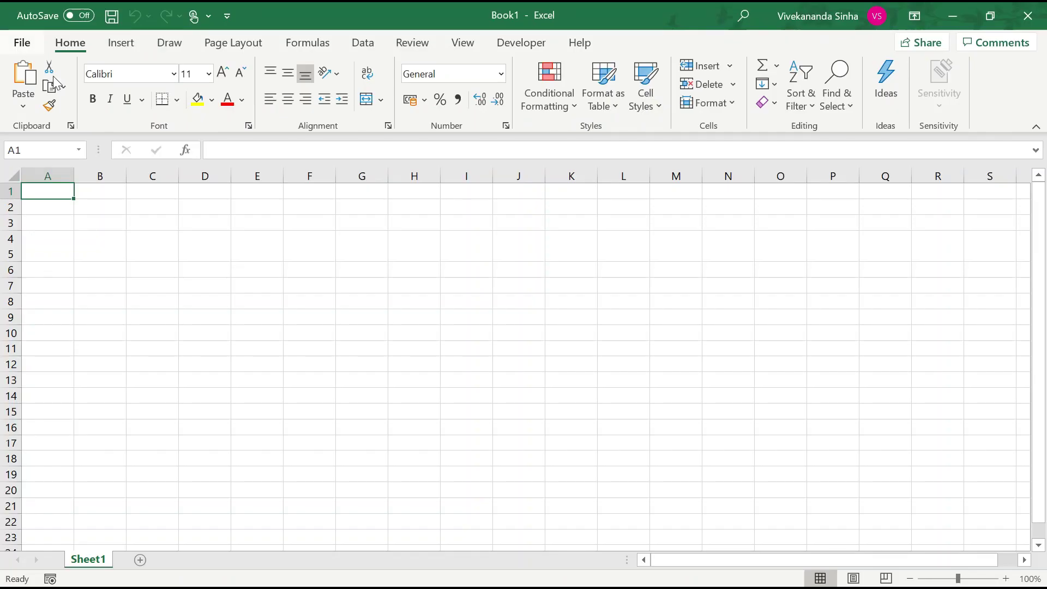
{"action": "left_click", "coordinate": [229, 222]}
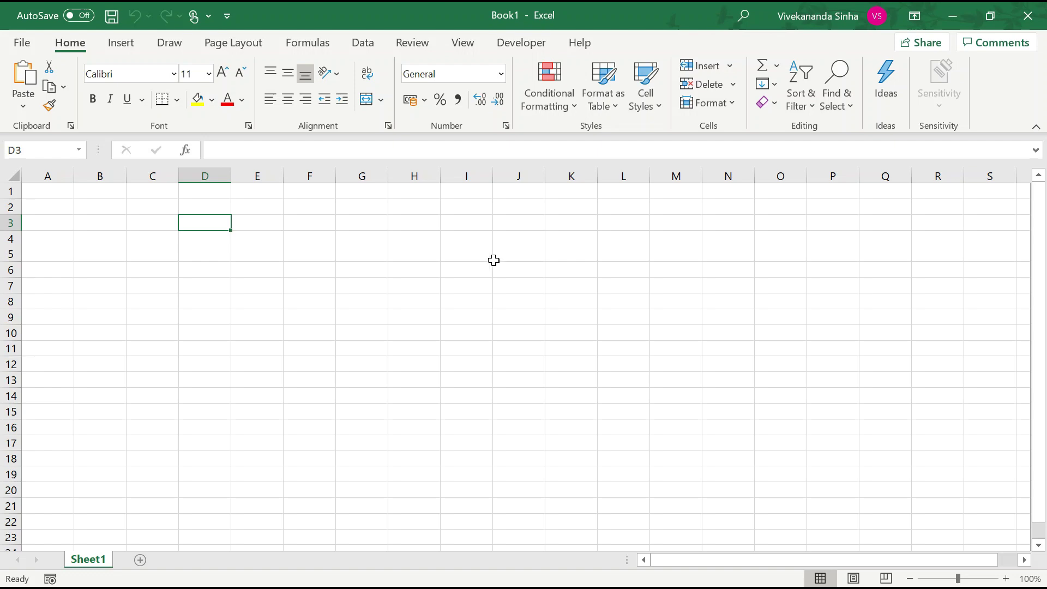
{"action": "left_click", "coordinate": [364, 43]}
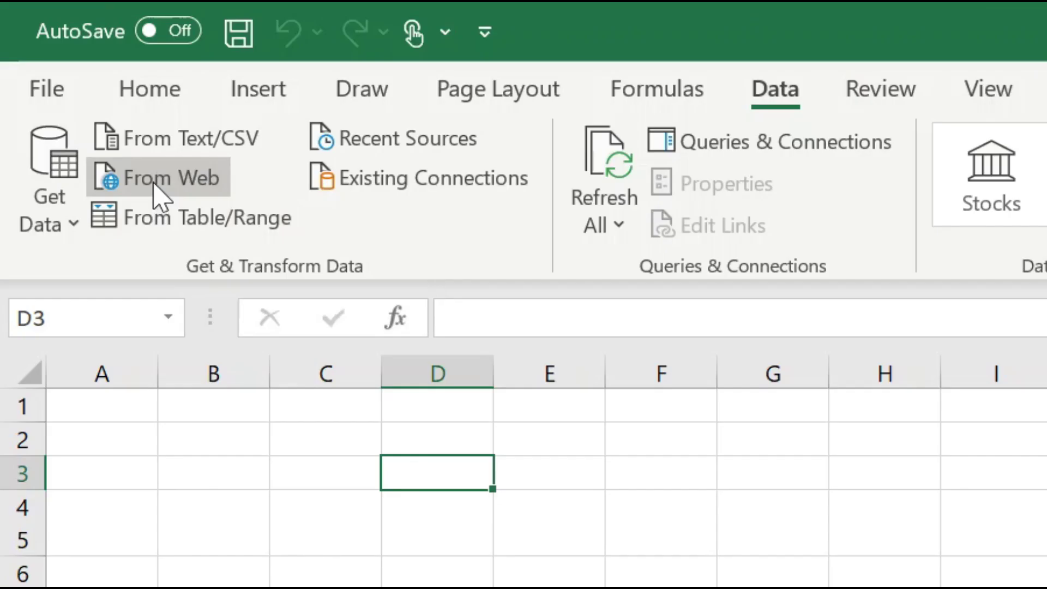
Start a From Web import and copy the Wikipedia article's URL from the browser
{"action": "left_click", "coordinate": [71, 85]}
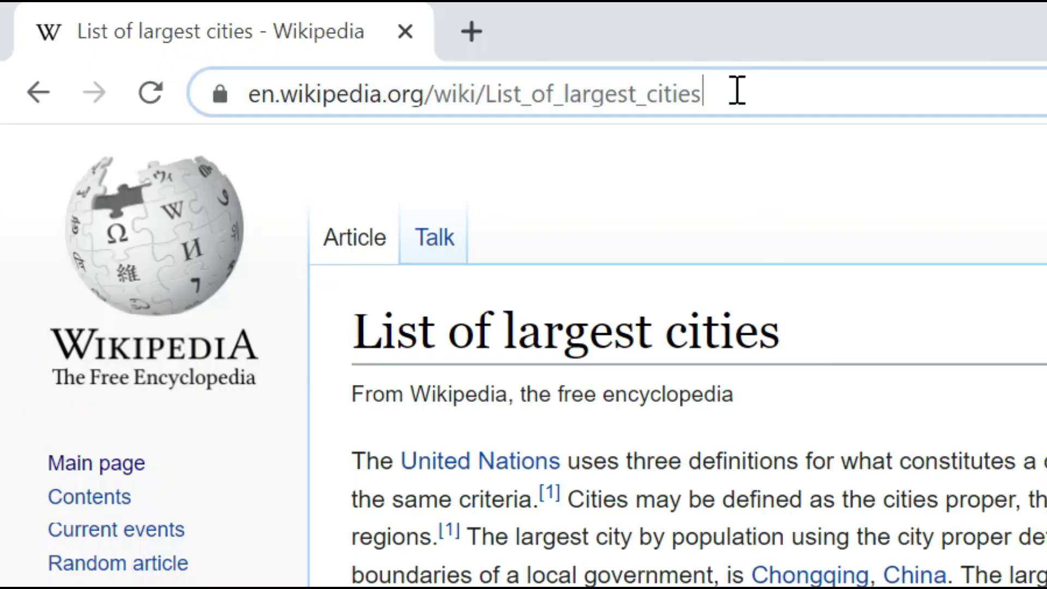
{"action": "left_click_drag", "start_coordinate": [345, 43], "coordinate": [92, 54]}
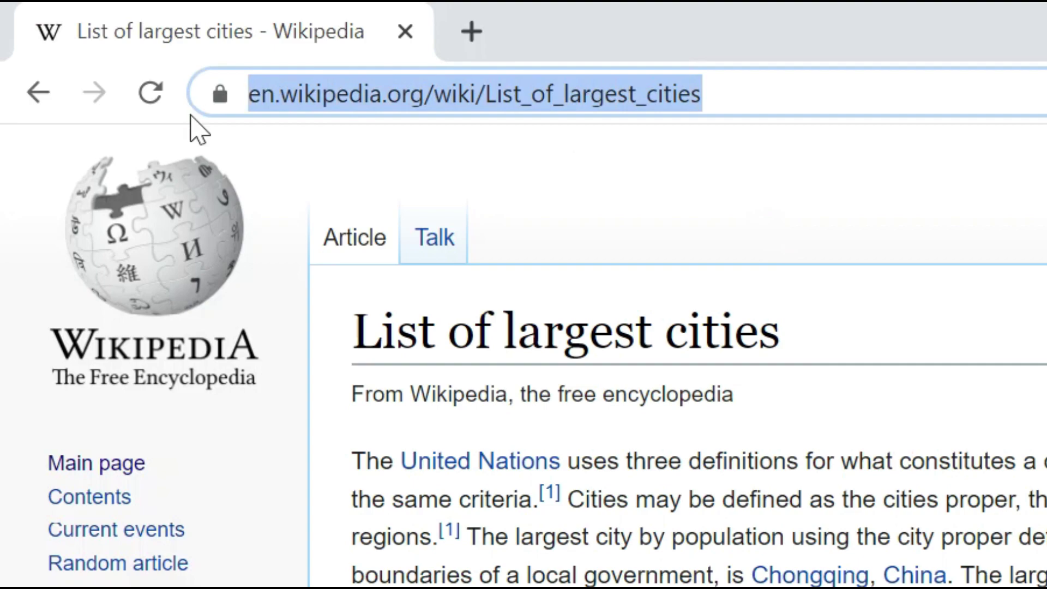
{"action": "key", "text": "ctrl+c"}
{"action": "left_click", "coordinate": [846, 220]}
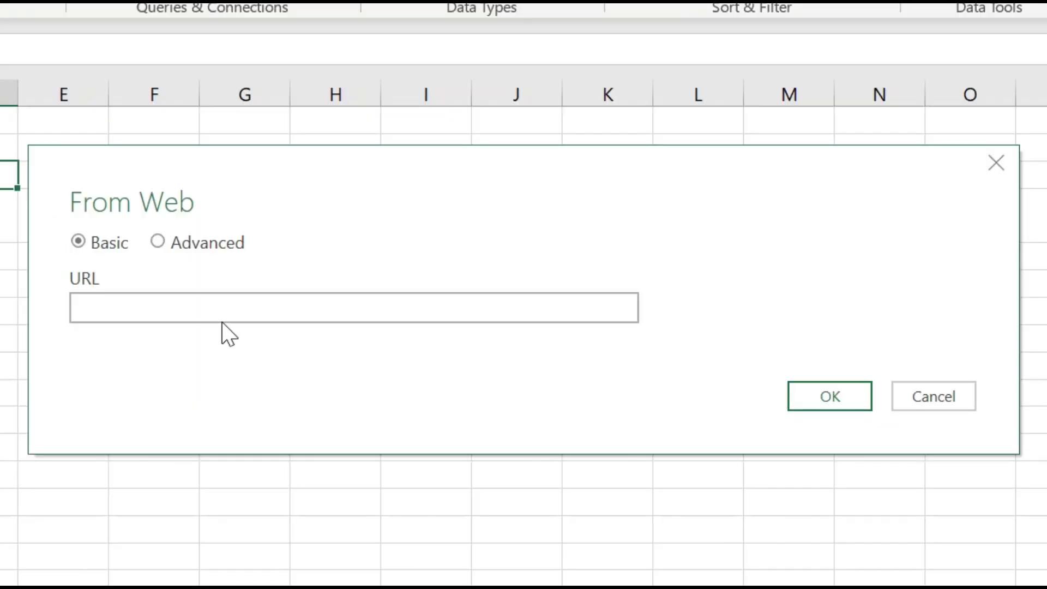
{"action": "left_click", "coordinate": [222, 311]}
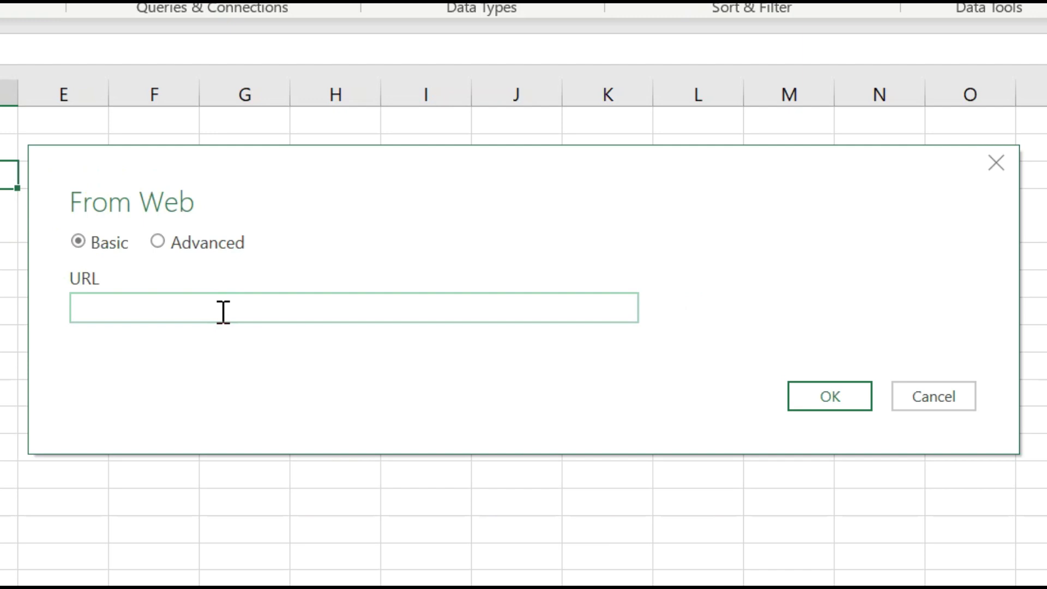
Paste the Wikipedia URL into the From Web dialog and connect to the page
{"action": "key", "text": "ctrl+v"}
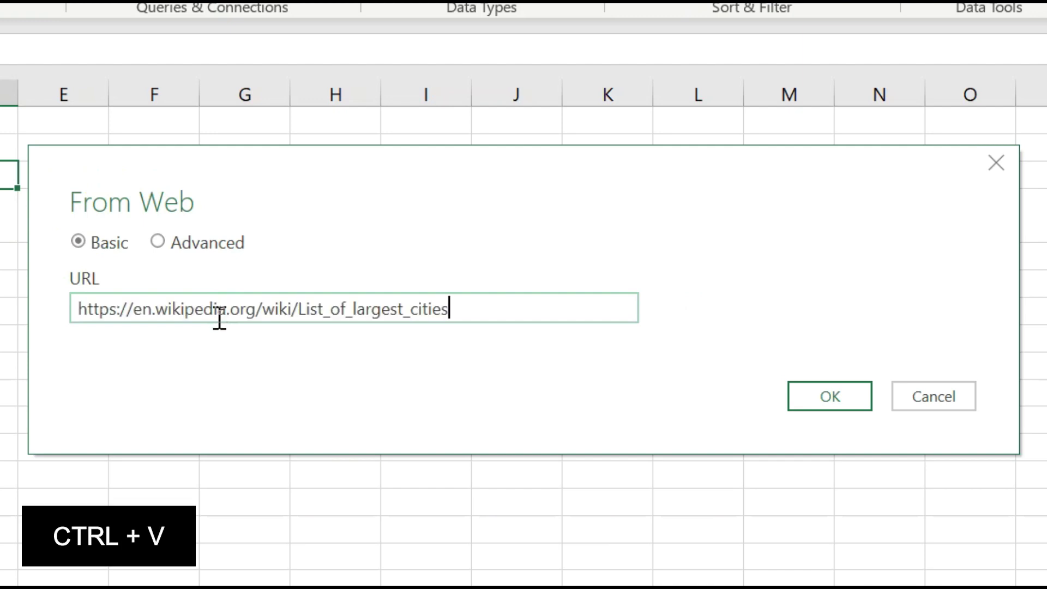
{"action": "left_click", "coordinate": [850, 407]}
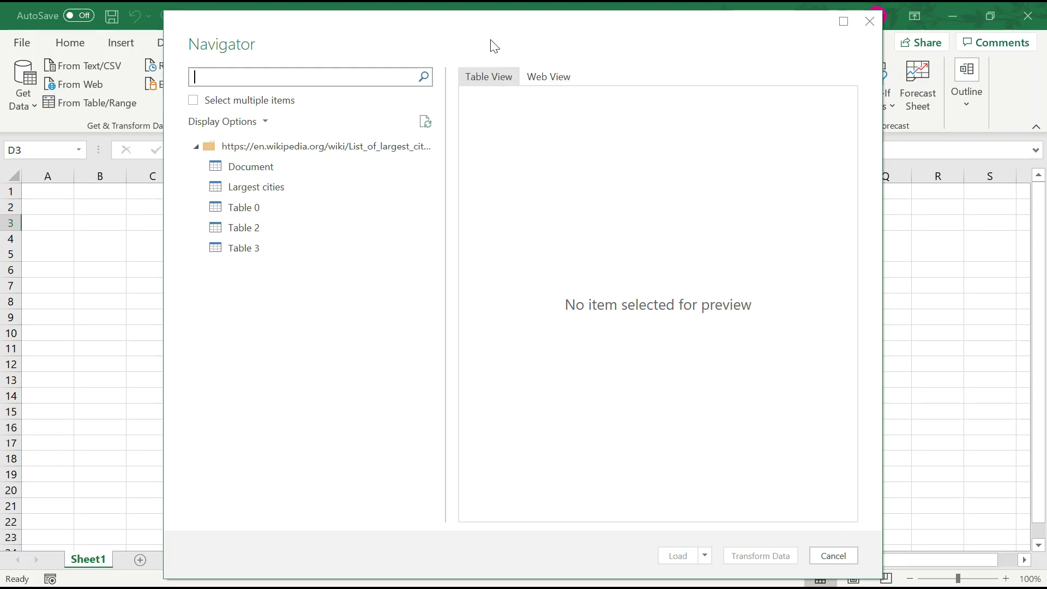
{"action": "left_click_drag", "start_coordinate": [490, 34], "coordinate": [470, 36]}
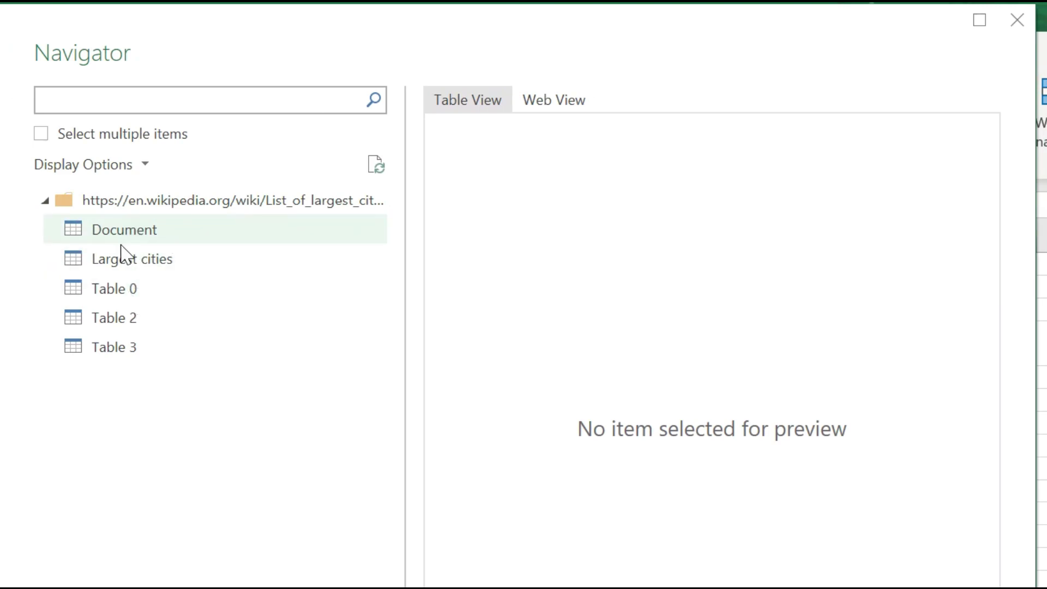
Preview Document, Table 0 and Table 3, then select the Largest cities table
{"action": "left_click", "coordinate": [129, 236]}
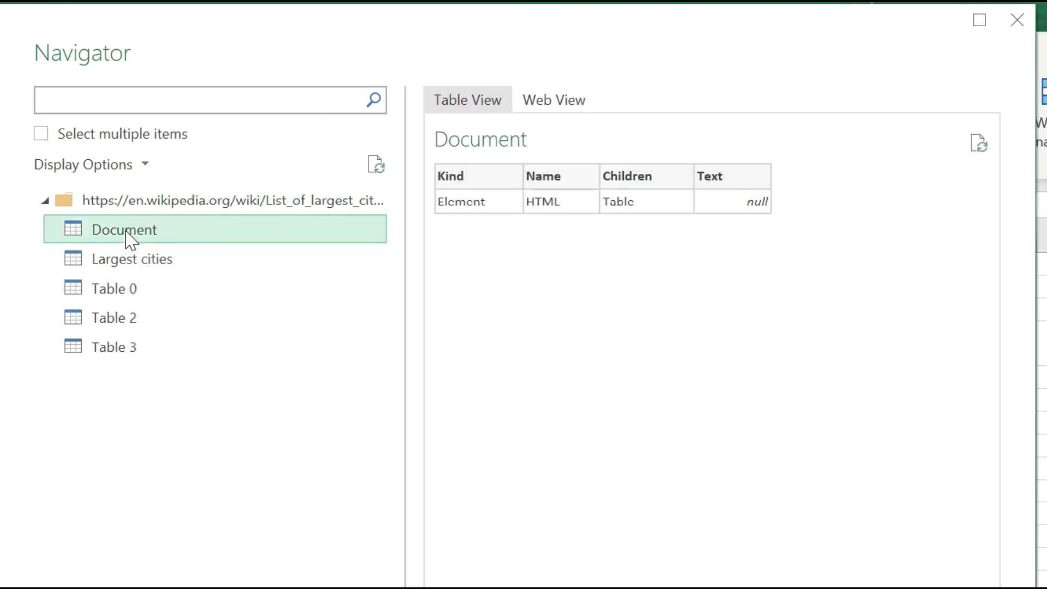
{"action": "left_click", "coordinate": [122, 264]}
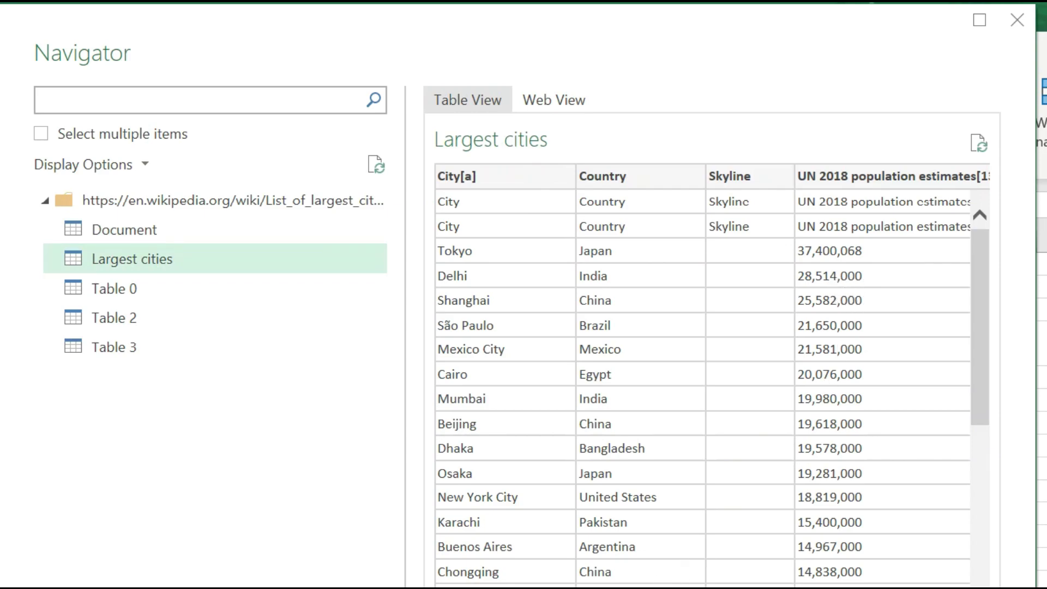
{"action": "scroll", "coordinate": [828, 381], "scroll_direction": "right", "scroll_amount": 5}
{"action": "scroll", "coordinate": [709, 382], "scroll_direction": "left", "scroll_amount": 5}
{"action": "left_click", "coordinate": [110, 349]}
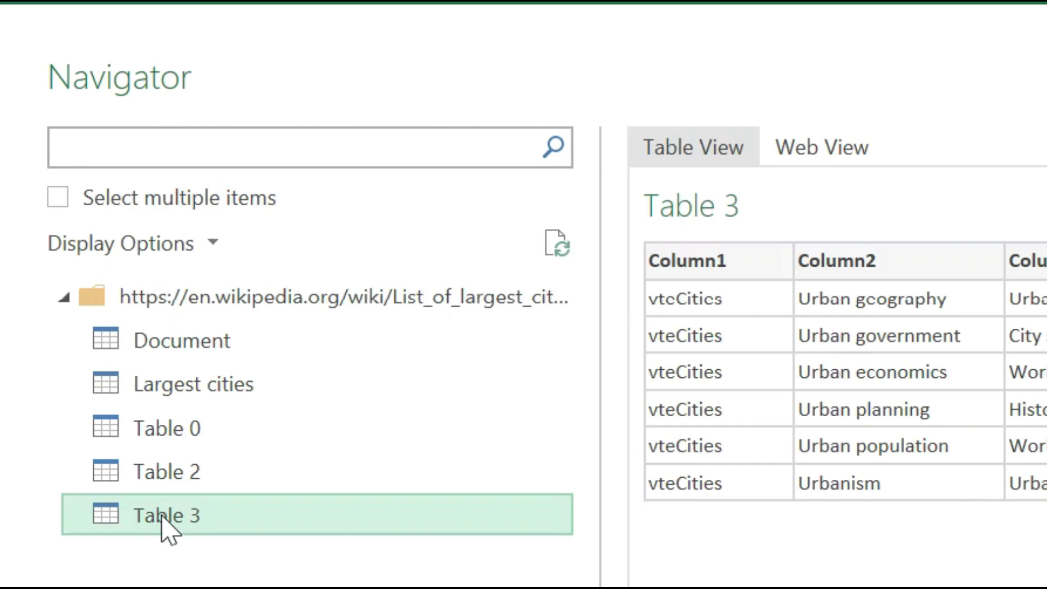
{"action": "left_click", "coordinate": [181, 341]}
{"action": "left_click", "coordinate": [154, 396]}
{"action": "left_click", "coordinate": [158, 434]}
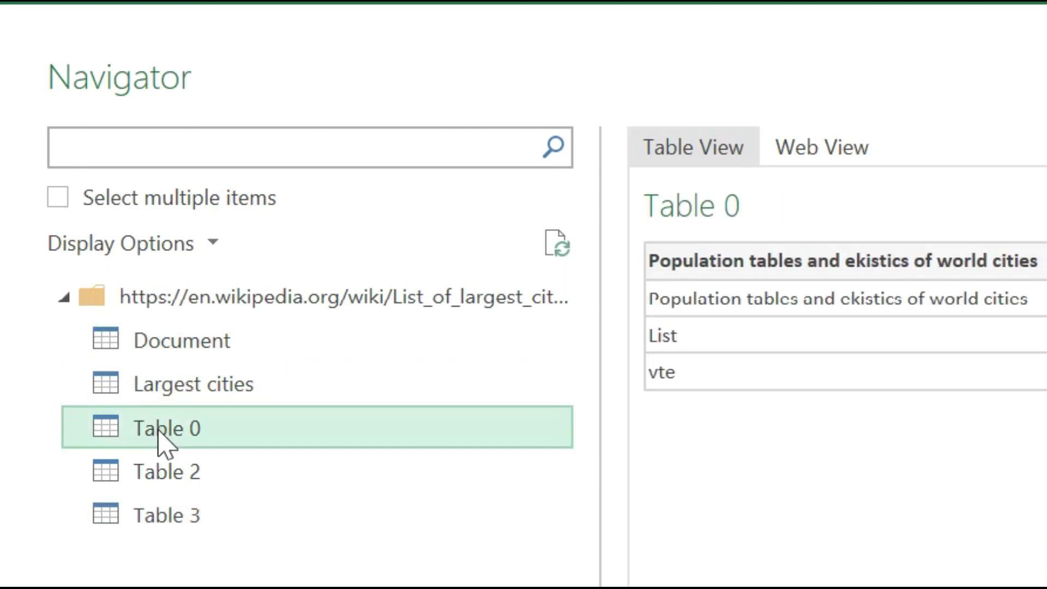
{"action": "left_click", "coordinate": [198, 386]}
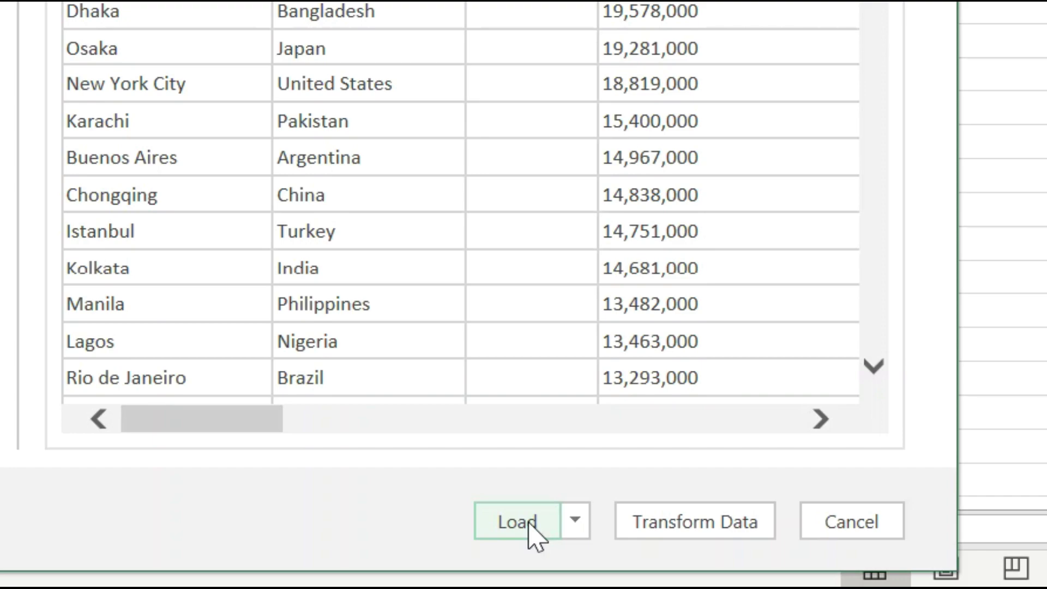
In Power Query, keep only the City, Country and City proper[b] Population columns
{"action": "left_click", "coordinate": [661, 523]}
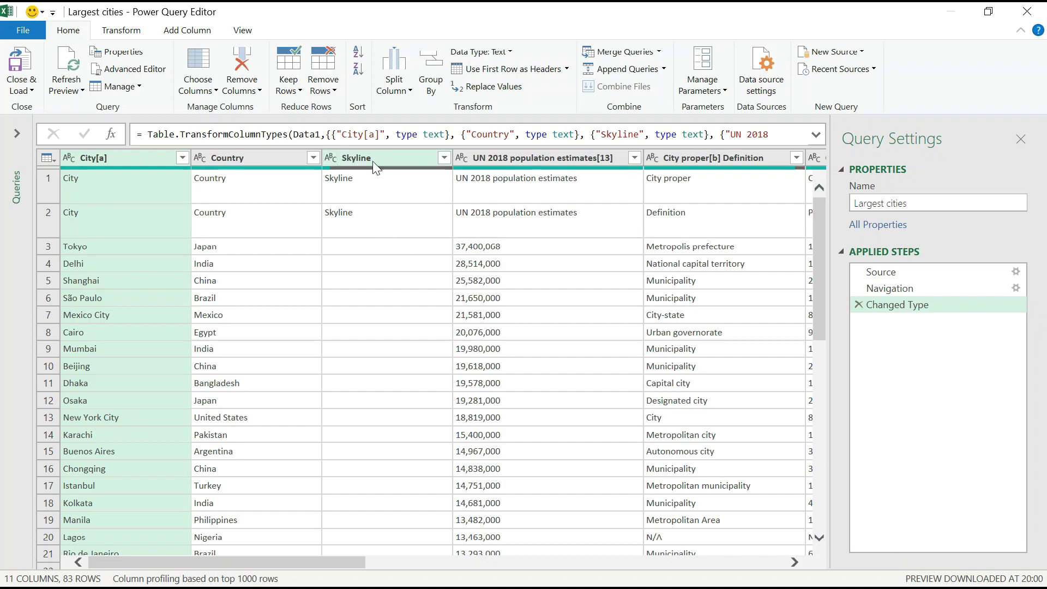
{"action": "left_click", "coordinate": [237, 160], "text": "ctrl"}
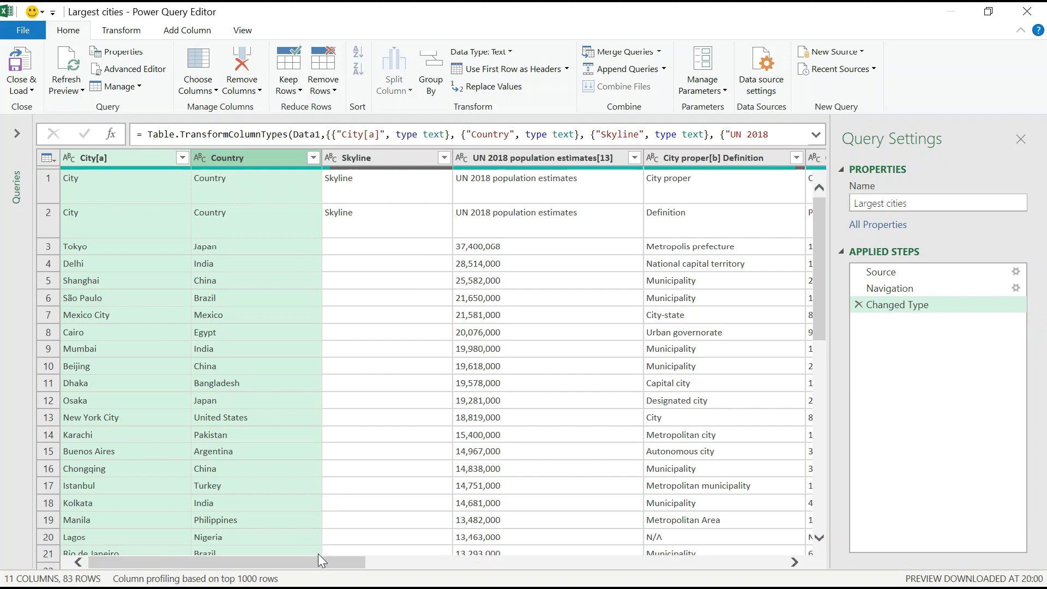
{"action": "left_click_drag", "start_coordinate": [321, 558], "coordinate": [391, 560]}
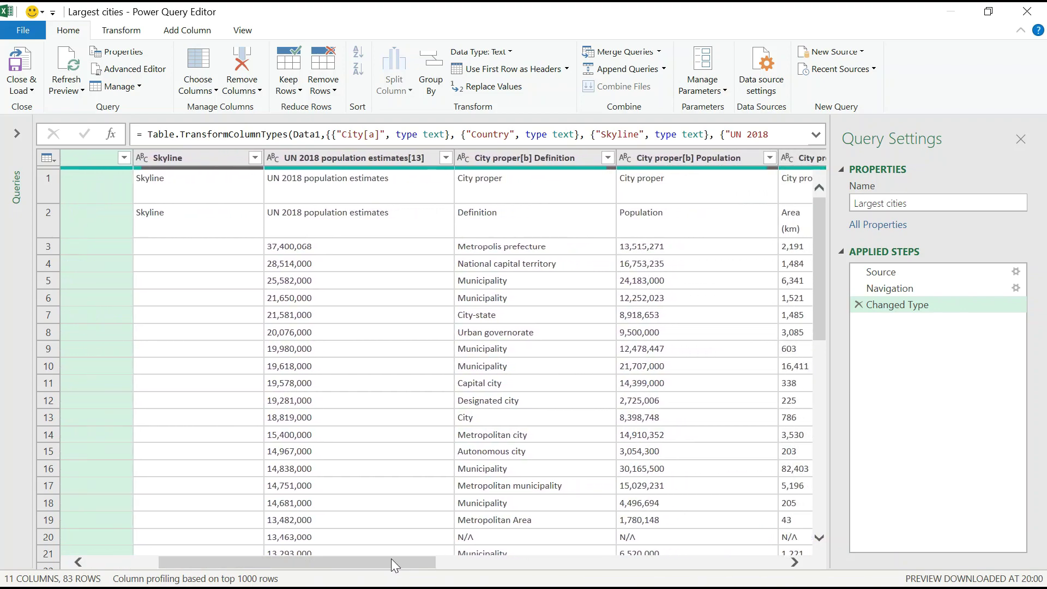
{"action": "left_click", "coordinate": [699, 158], "text": "ctrl"}
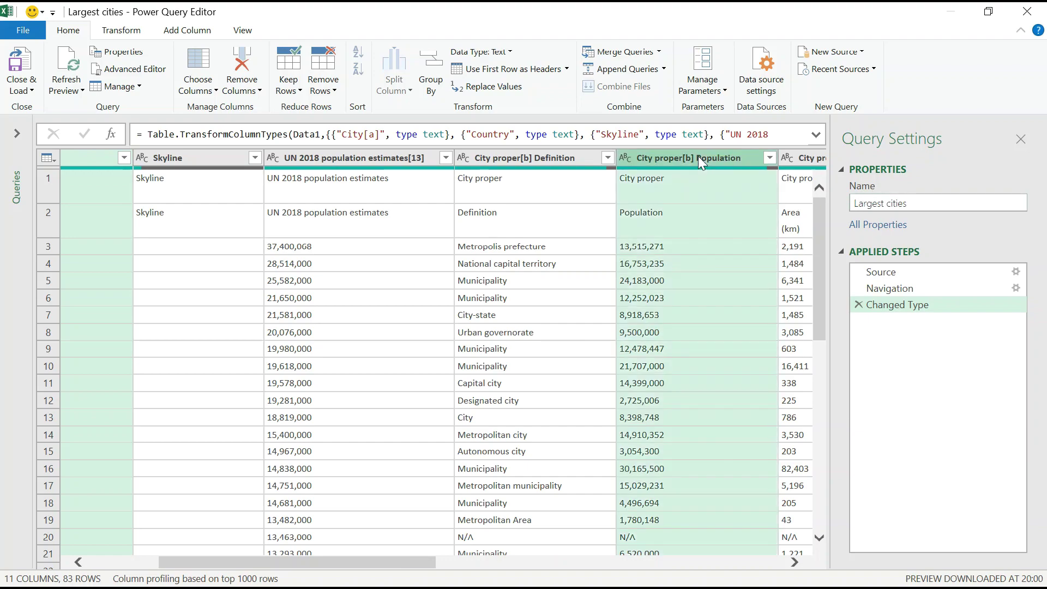
{"action": "right_click", "coordinate": [698, 157]}
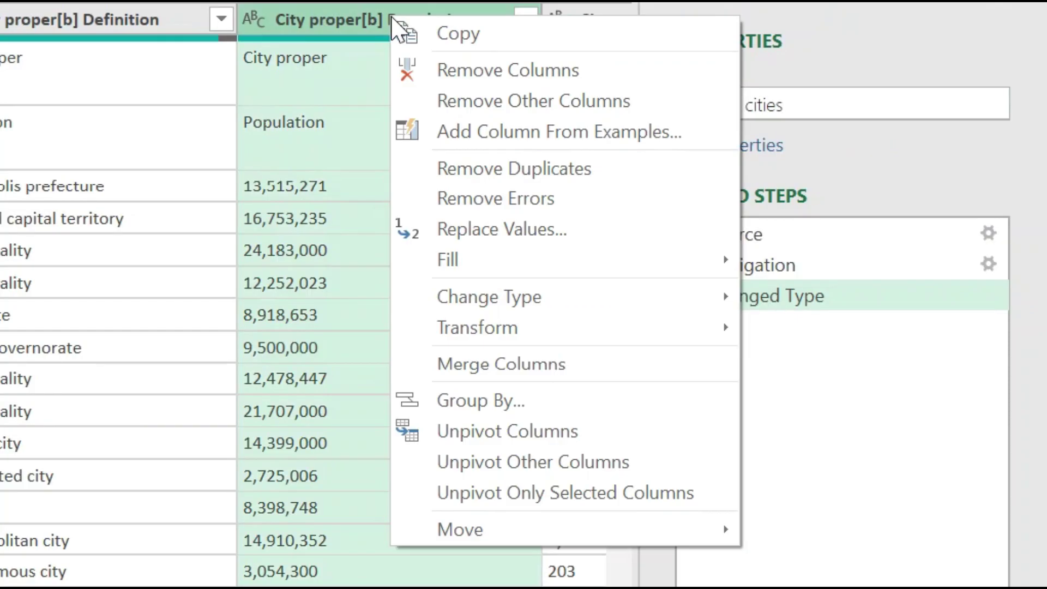
{"action": "left_click", "coordinate": [451, 102]}
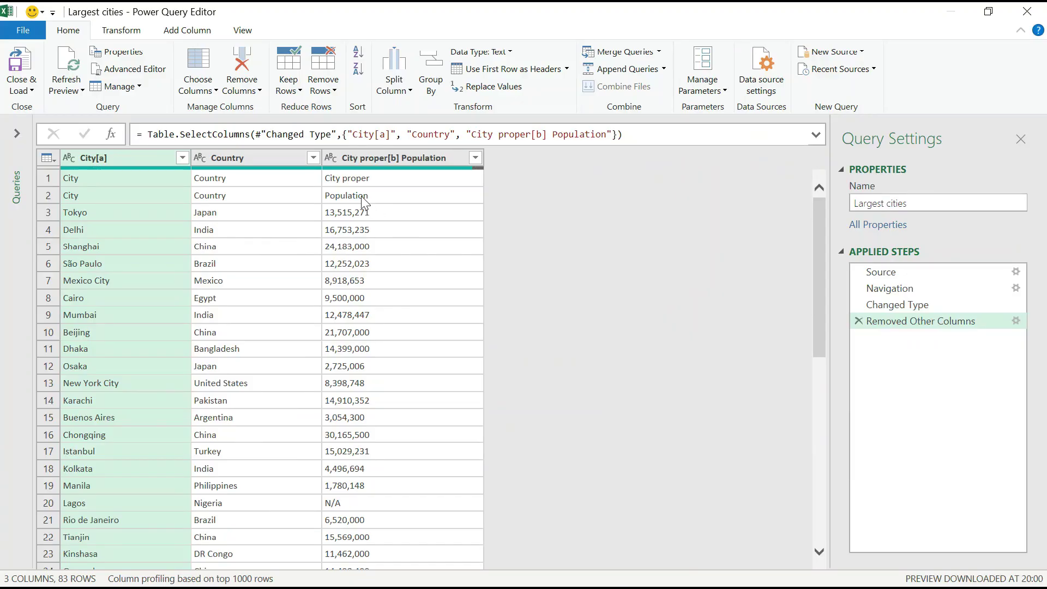
Promote the first row to headers twice so columns read City, Country, Population
{"action": "left_click", "coordinate": [353, 180]}
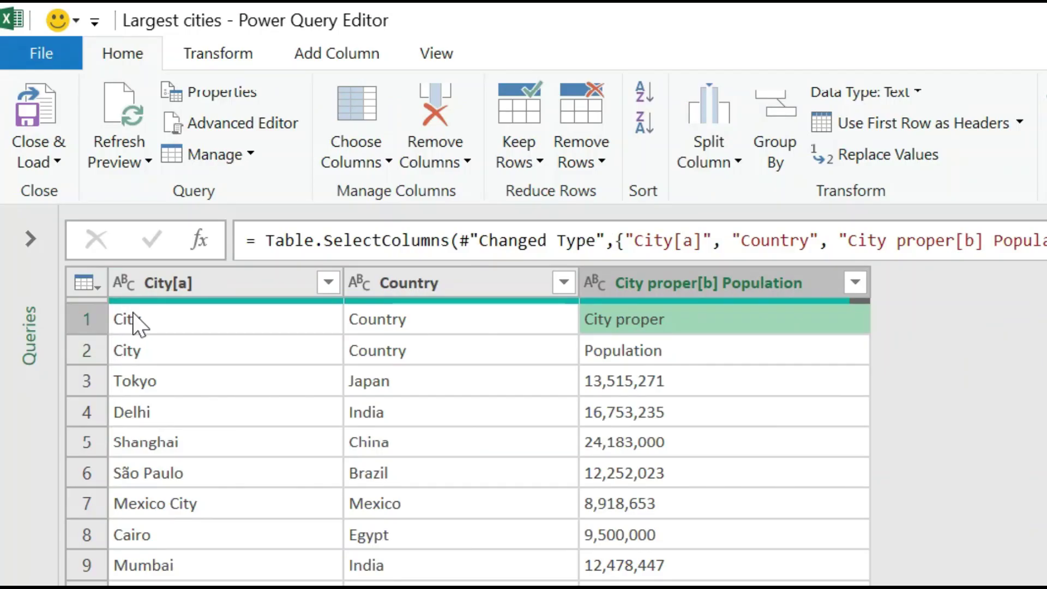
{"action": "left_click", "coordinate": [133, 322]}
{"action": "left_click", "coordinate": [143, 352]}
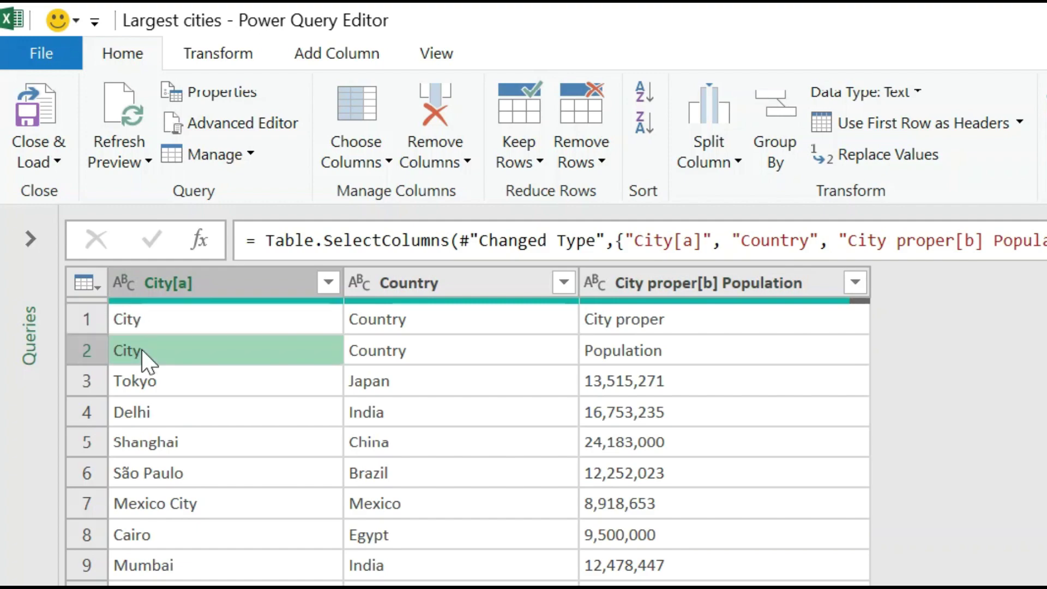
{"action": "left_click", "coordinate": [397, 322]}
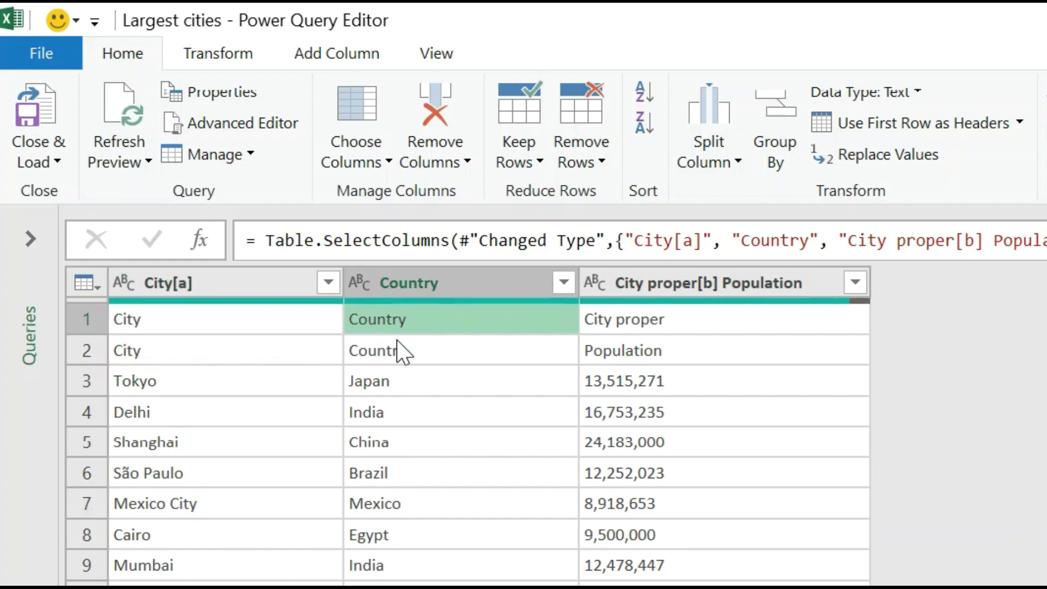
{"action": "left_click", "coordinate": [276, 323]}
{"action": "left_click", "coordinate": [275, 352]}
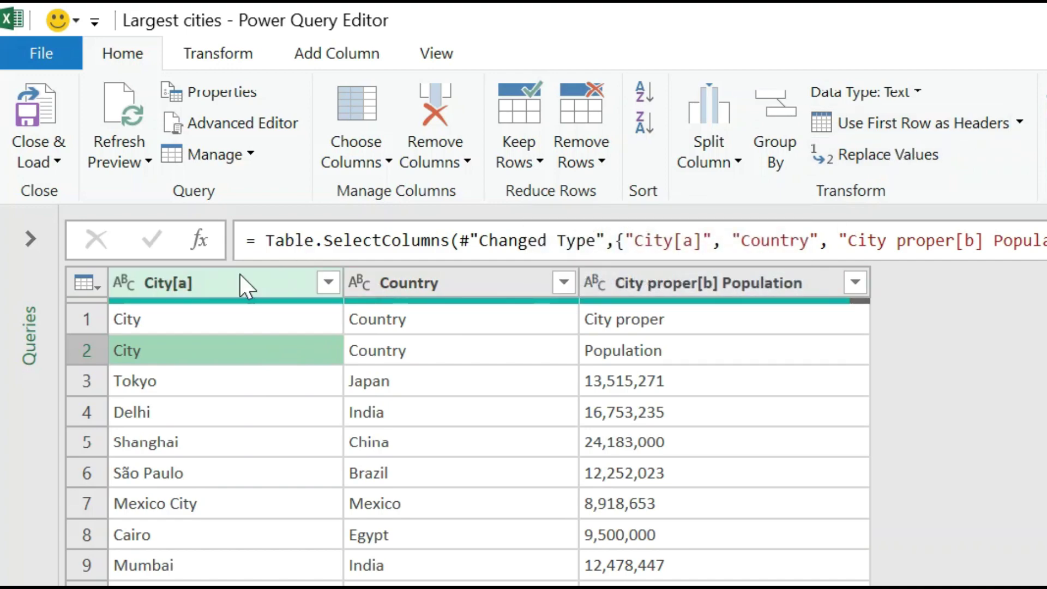
{"action": "left_click", "coordinate": [234, 324]}
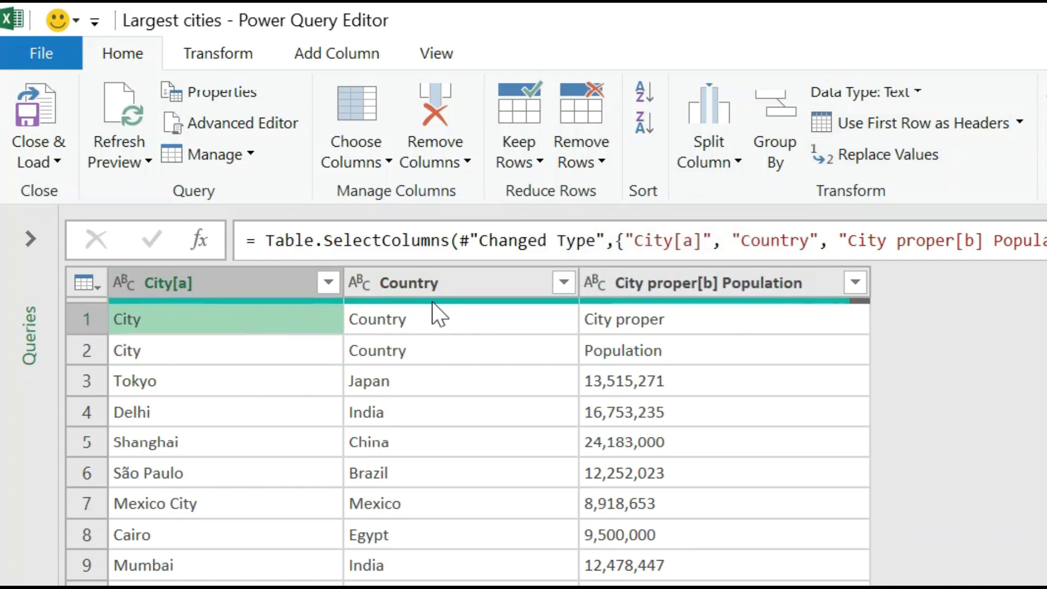
{"action": "left_click", "coordinate": [900, 123]}
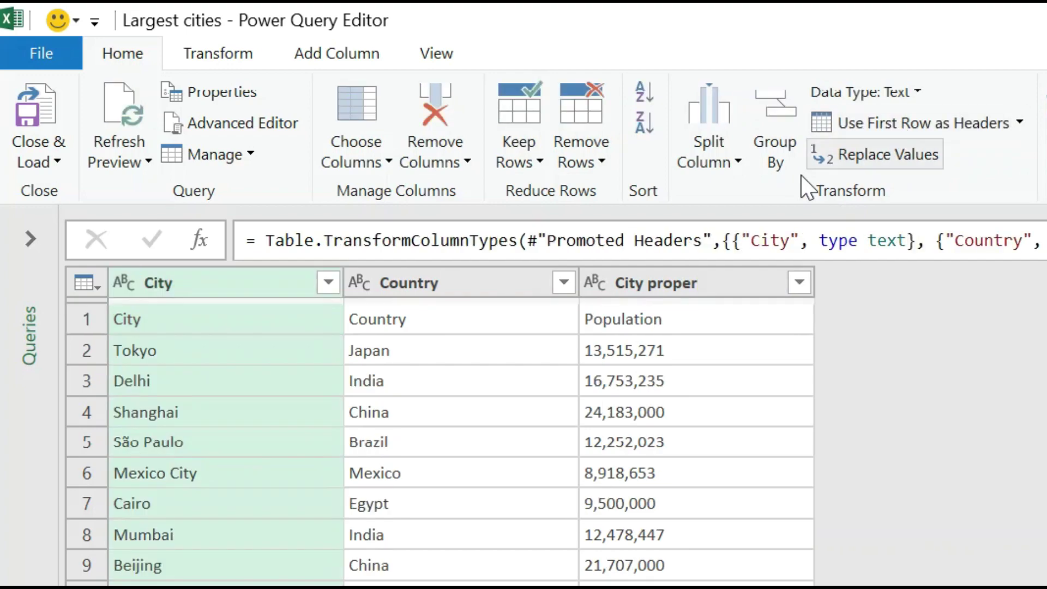
{"action": "left_click", "coordinate": [409, 320]}
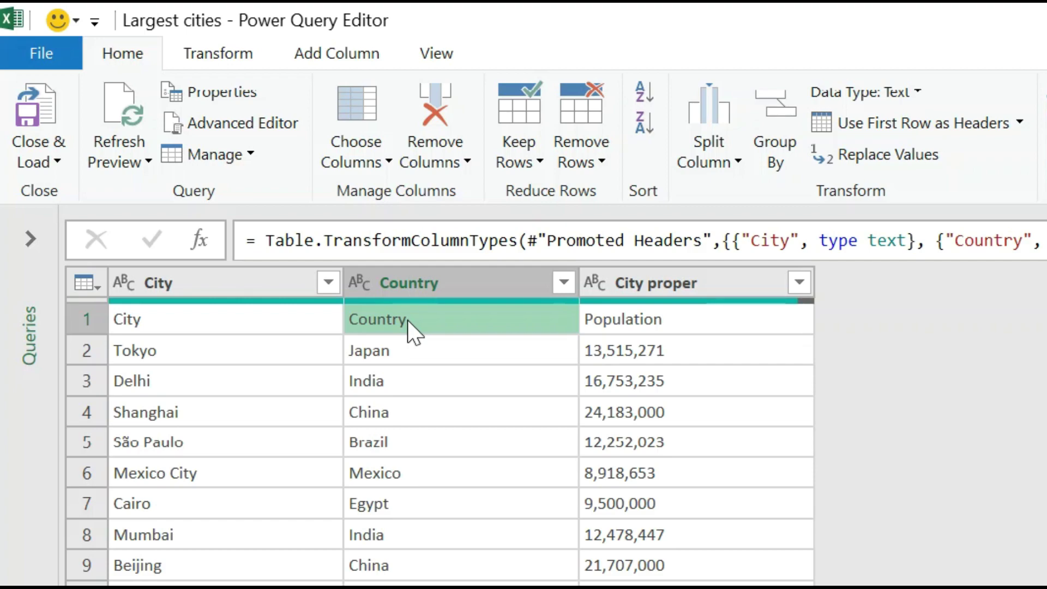
{"action": "left_click", "coordinate": [245, 321]}
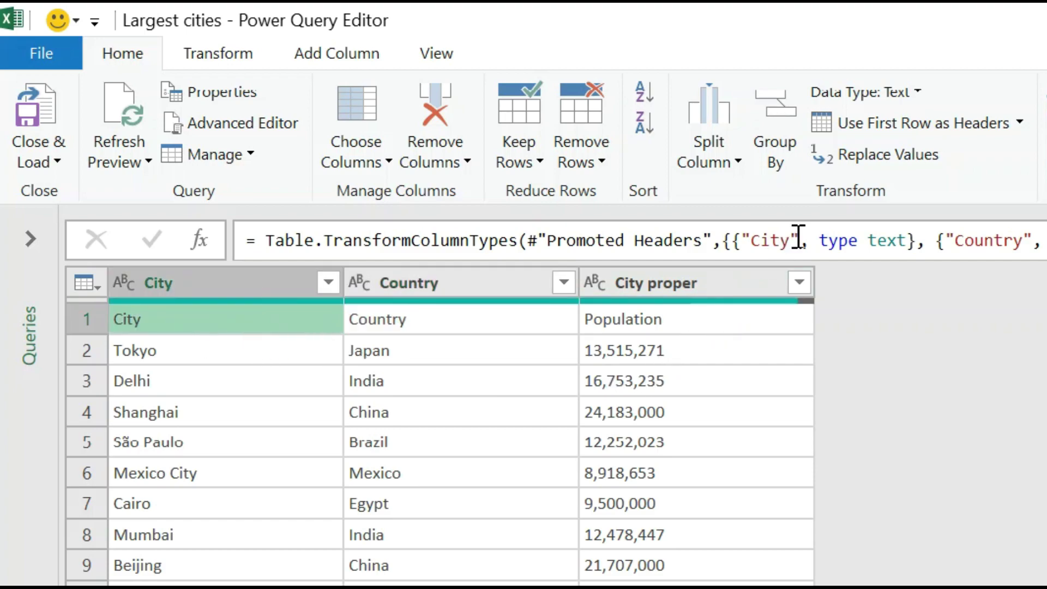
{"action": "left_click", "coordinate": [898, 123]}
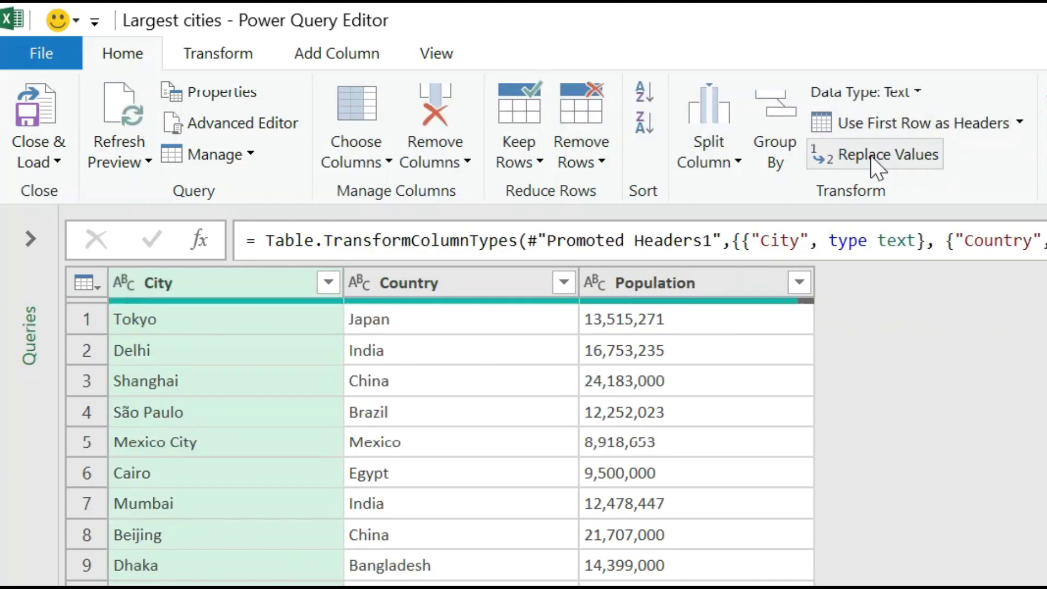
{"action": "left_click", "coordinate": [257, 320]}
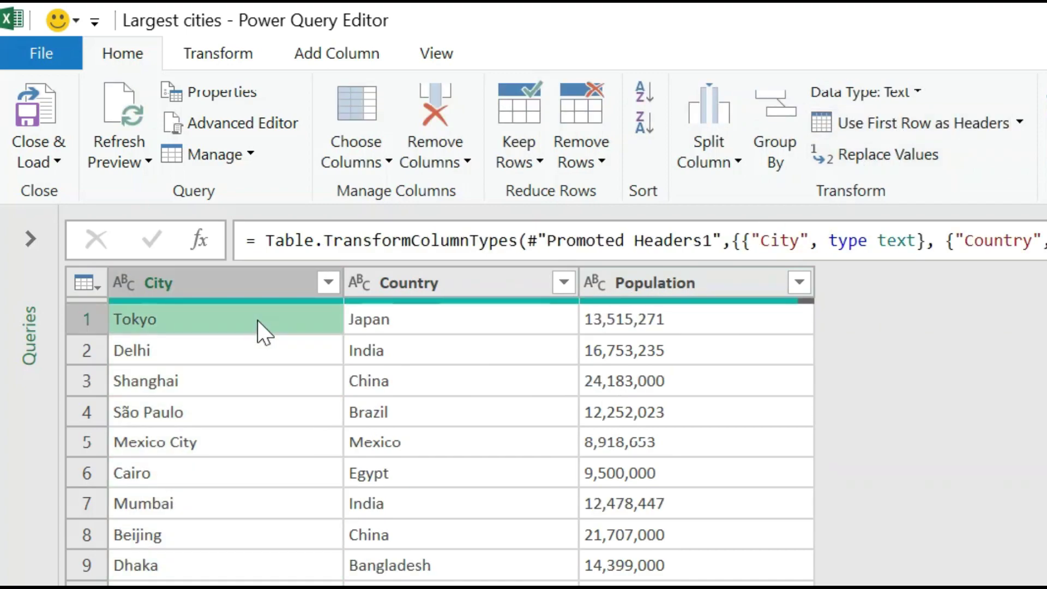
{"action": "left_click", "coordinate": [448, 324]}
{"action": "left_click", "coordinate": [634, 322]}
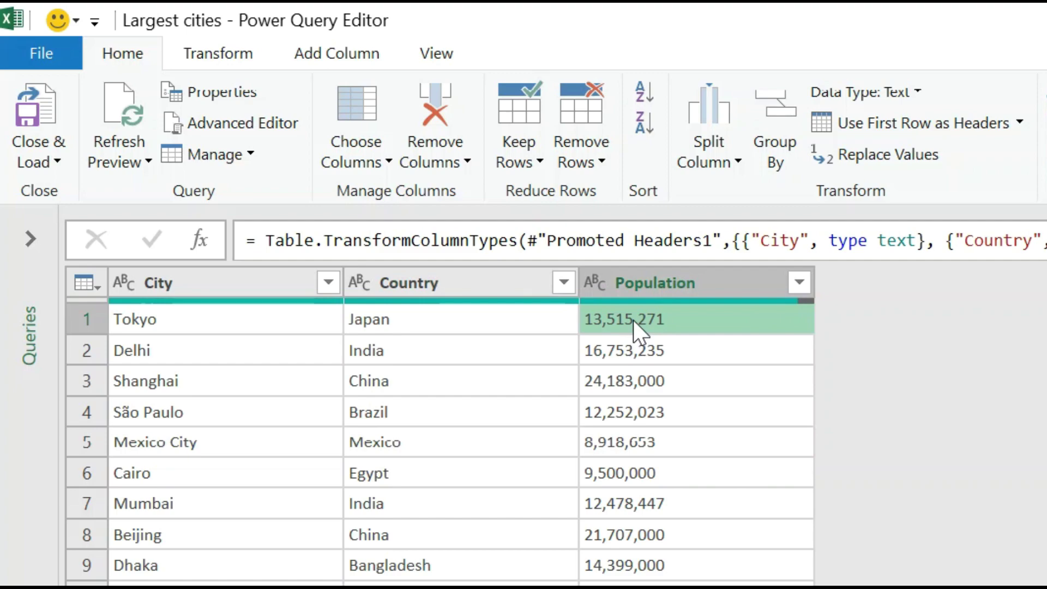
{"action": "left_click", "coordinate": [622, 438]}
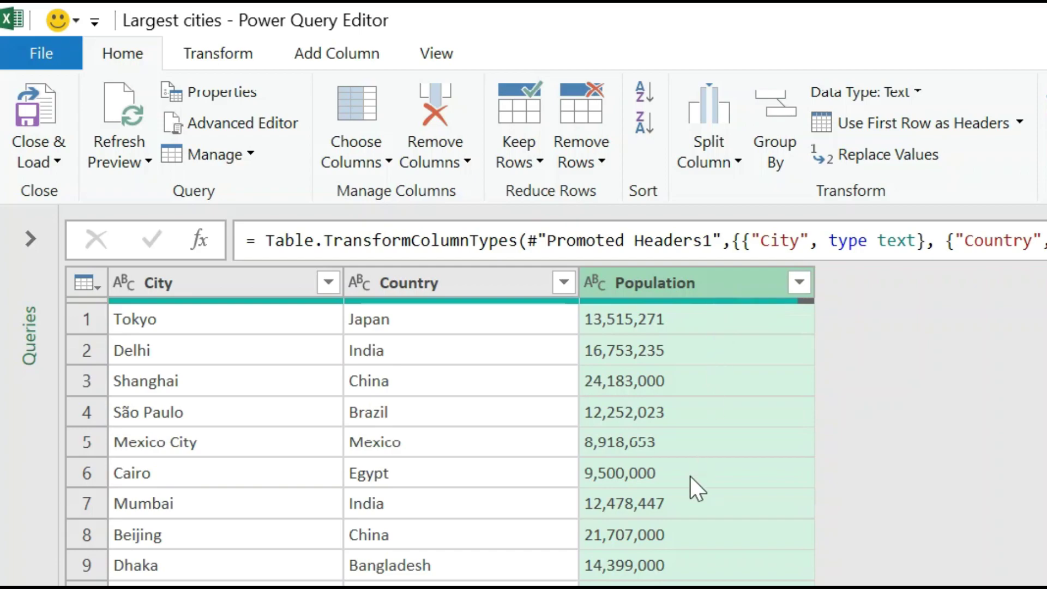
{"action": "scroll", "coordinate": [696, 437], "scroll_direction": "down", "scroll_amount": 3}
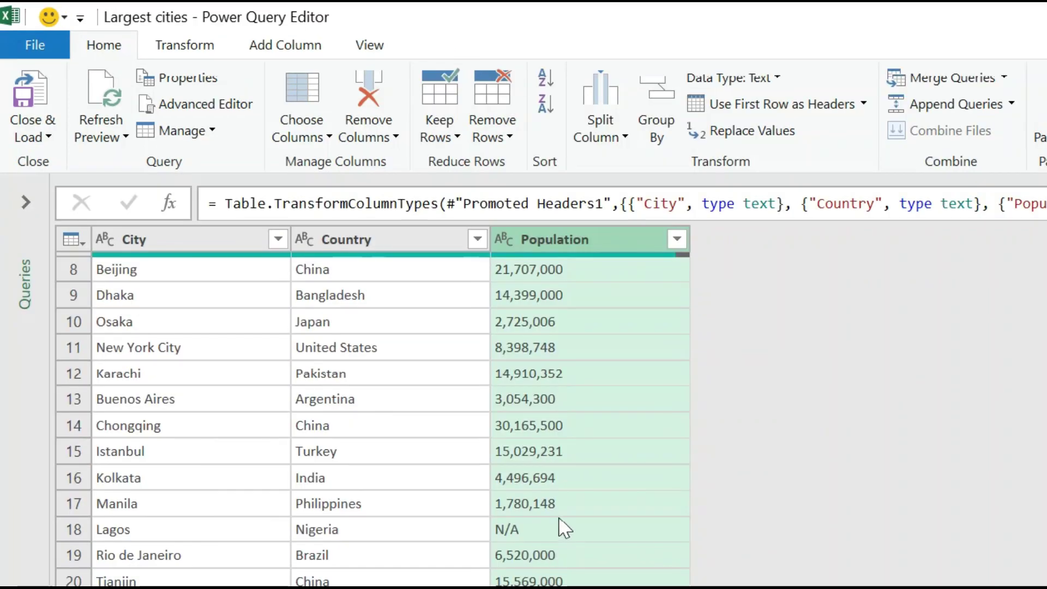
{"action": "left_click", "coordinate": [557, 529]}
{"action": "scroll", "coordinate": [588, 507], "scroll_direction": "down", "scroll_amount": 13}
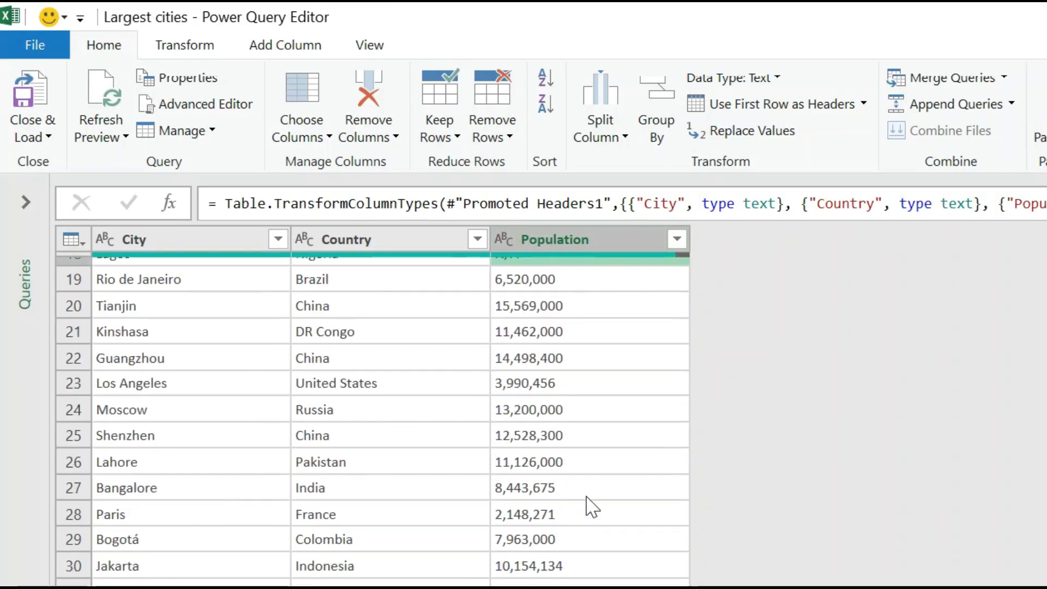
{"action": "scroll", "coordinate": [591, 514], "scroll_direction": "down", "scroll_amount": 6}
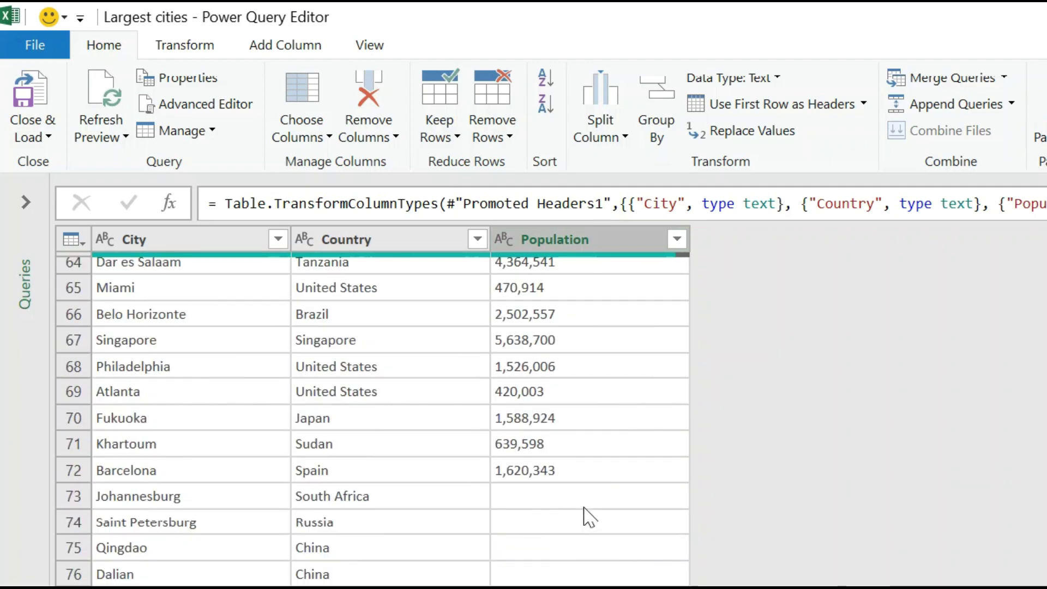
{"action": "scroll", "coordinate": [589, 515], "scroll_direction": "up", "scroll_amount": 20}
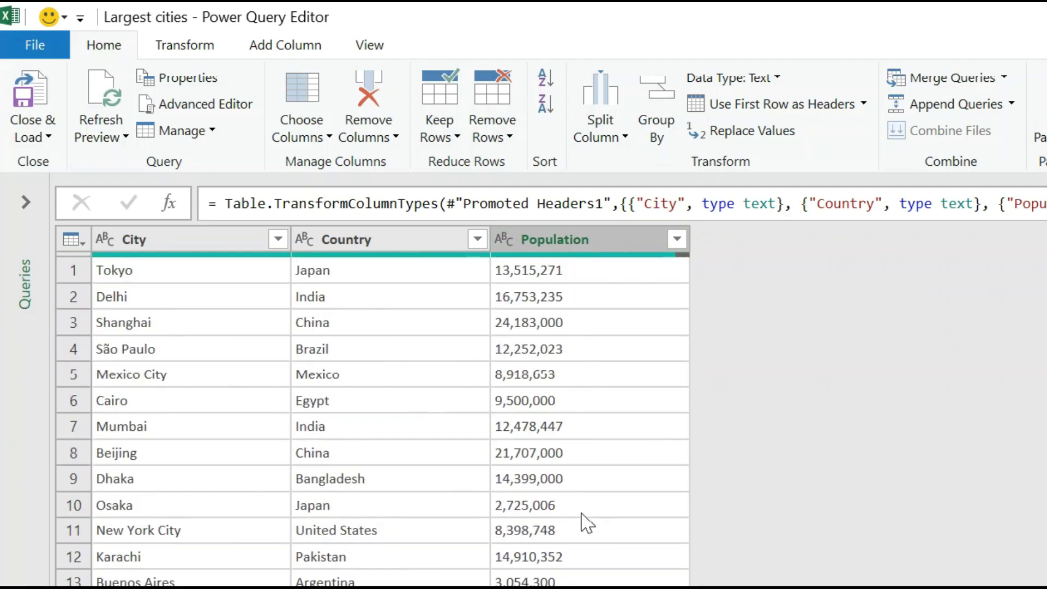
{"action": "left_click", "coordinate": [549, 239]}
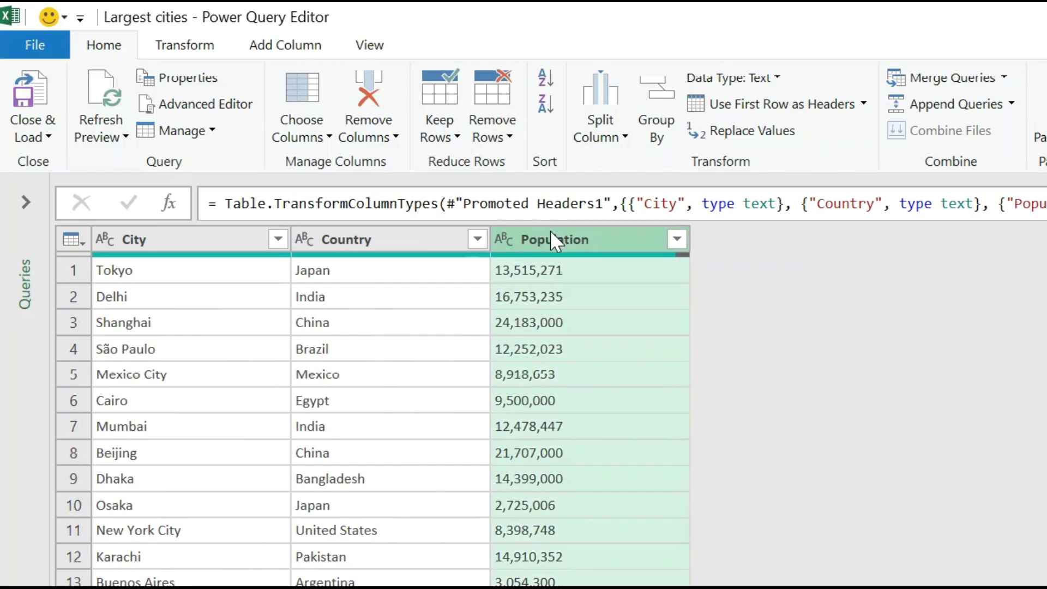
Change the Population column to Whole Number, replacing the current type conversion
{"action": "right_click", "coordinate": [553, 239]}
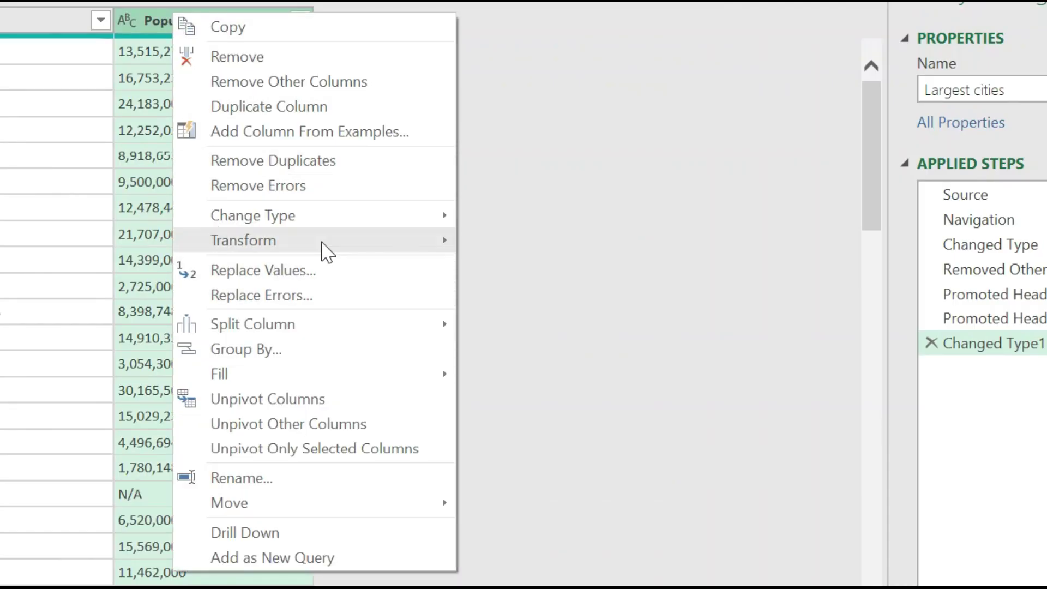
{"action": "mouse_move", "coordinate": [349, 220]}
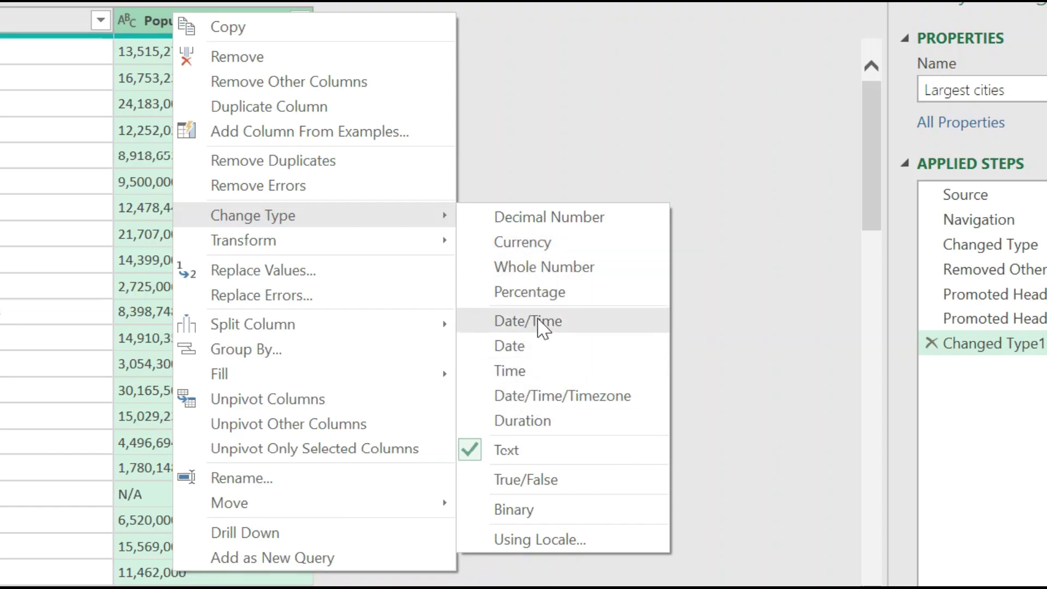
{"action": "left_click", "coordinate": [546, 268]}
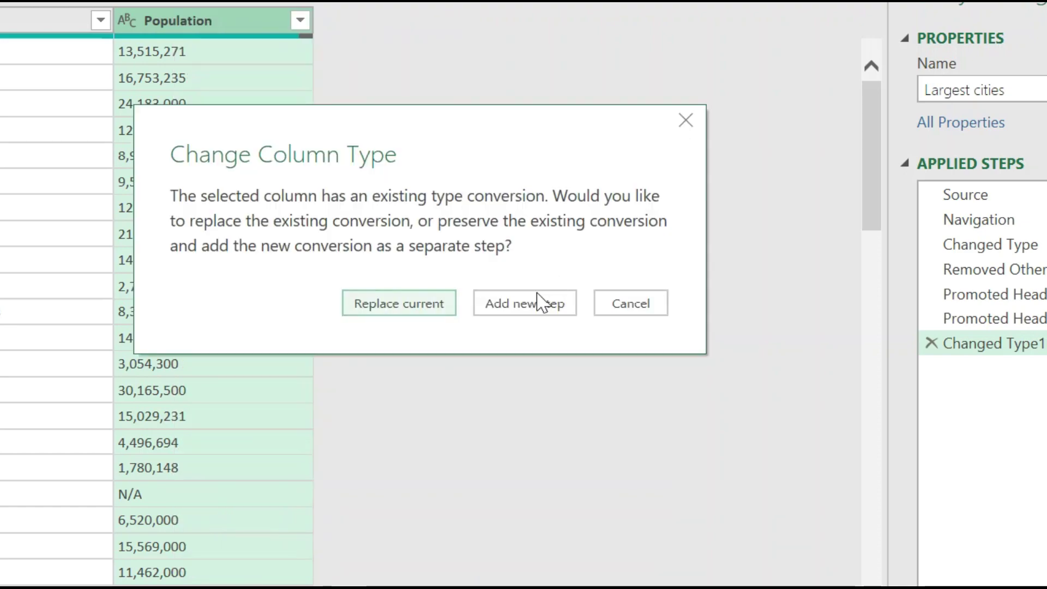
{"action": "left_click", "coordinate": [429, 306]}
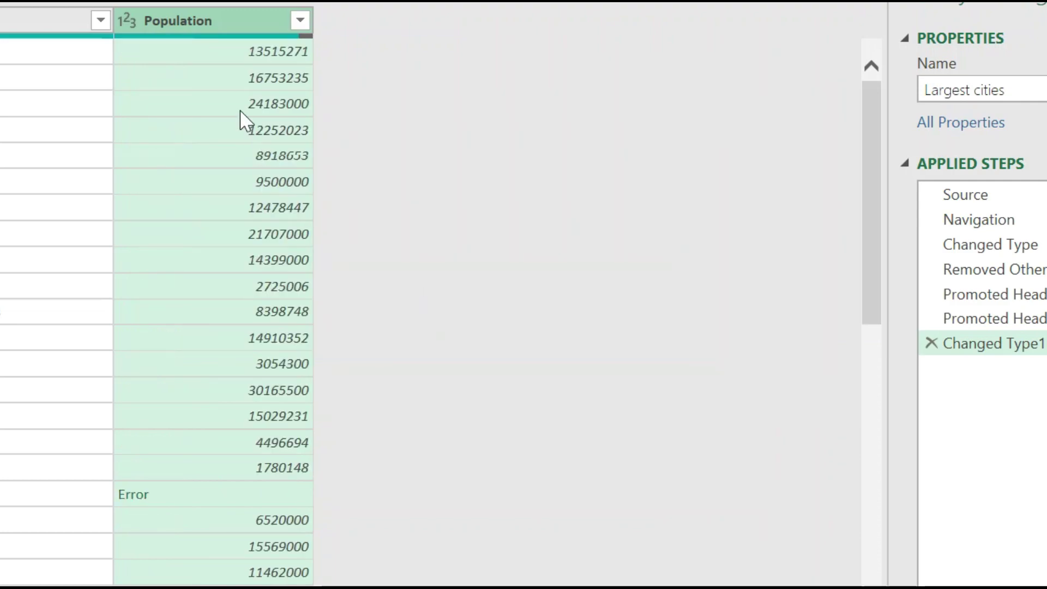
{"action": "scroll", "coordinate": [243, 344], "scroll_direction": "down", "scroll_amount": 3}
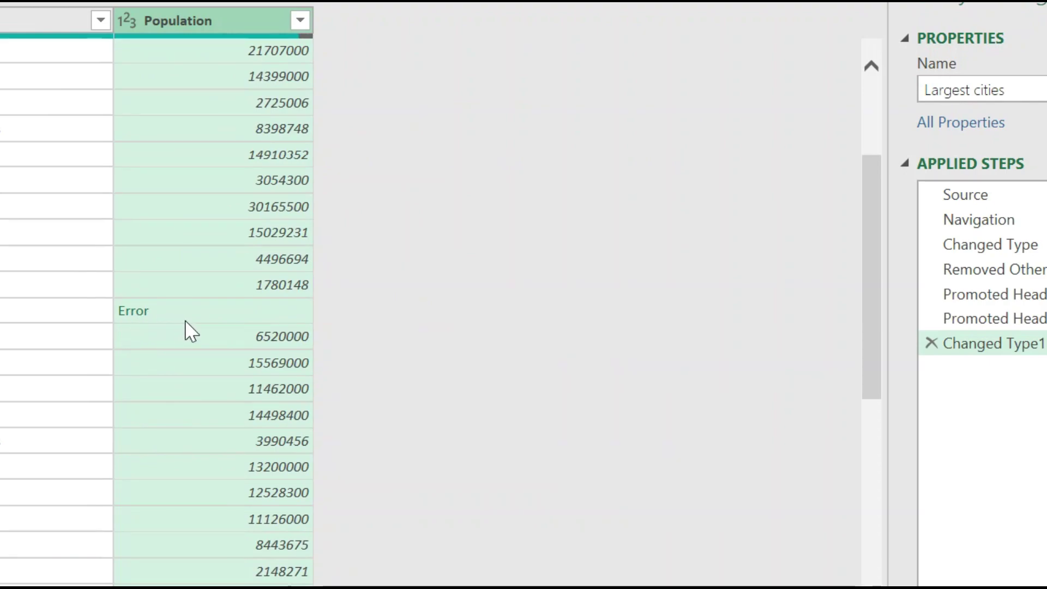
{"action": "scroll", "coordinate": [190, 331], "scroll_direction": "down", "scroll_amount": 15}
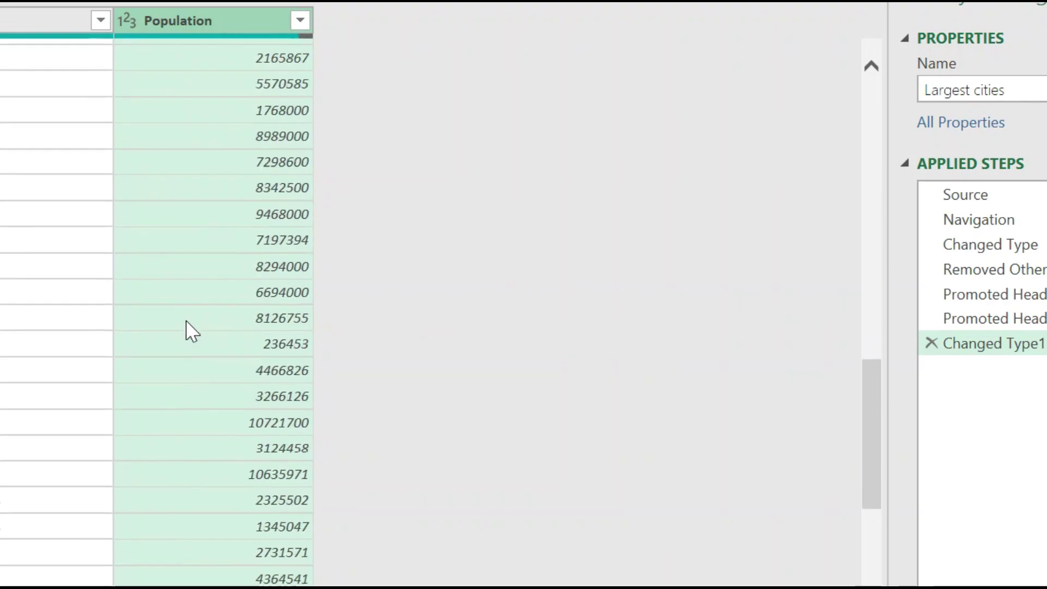
{"action": "scroll", "coordinate": [194, 329], "scroll_direction": "up", "scroll_amount": 15}
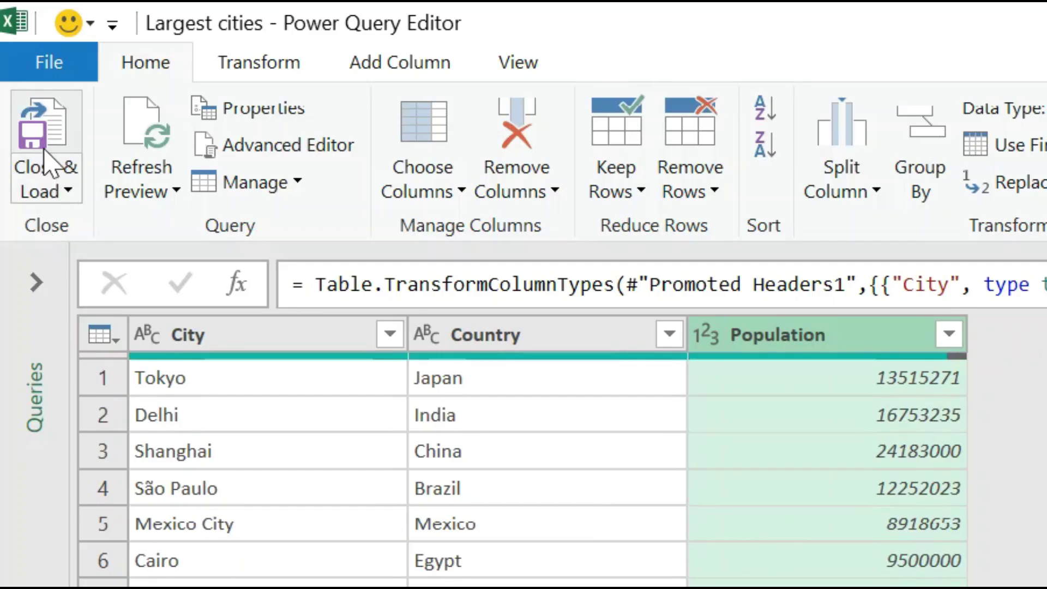
Close & Load the query to Sheet2 and review the table, including Lagos's empty Population cell
{"action": "left_click", "coordinate": [39, 182]}
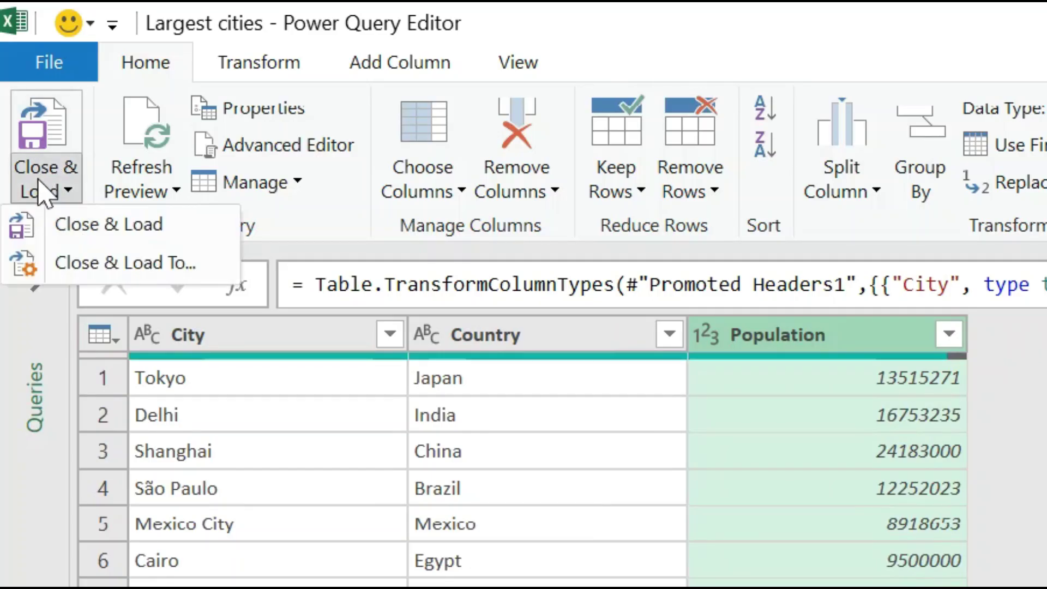
{"action": "left_click", "coordinate": [82, 223]}
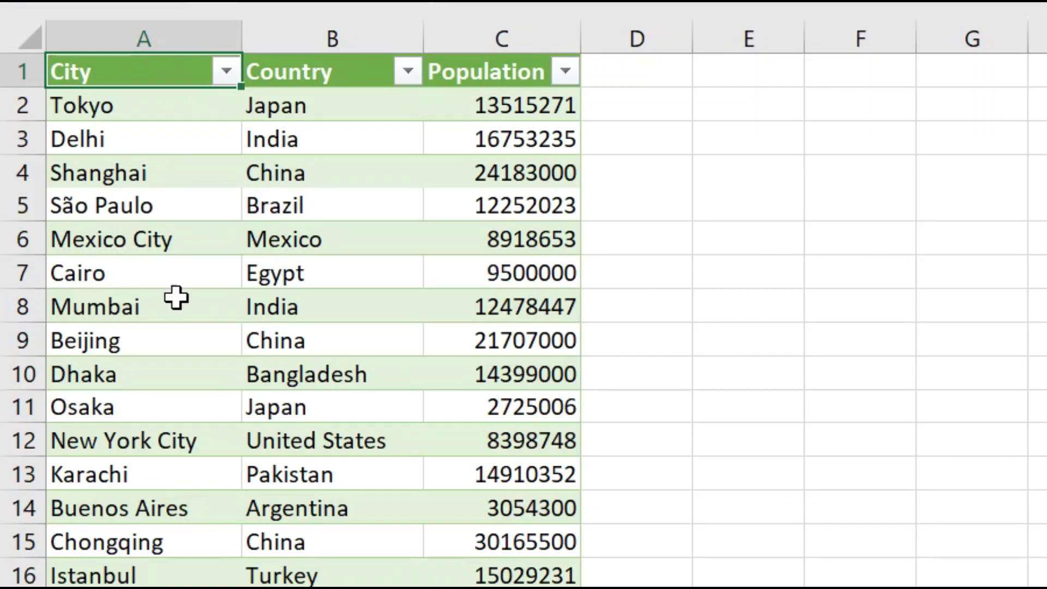
{"action": "scroll", "coordinate": [113, 322], "scroll_direction": "down", "scroll_amount": 4}
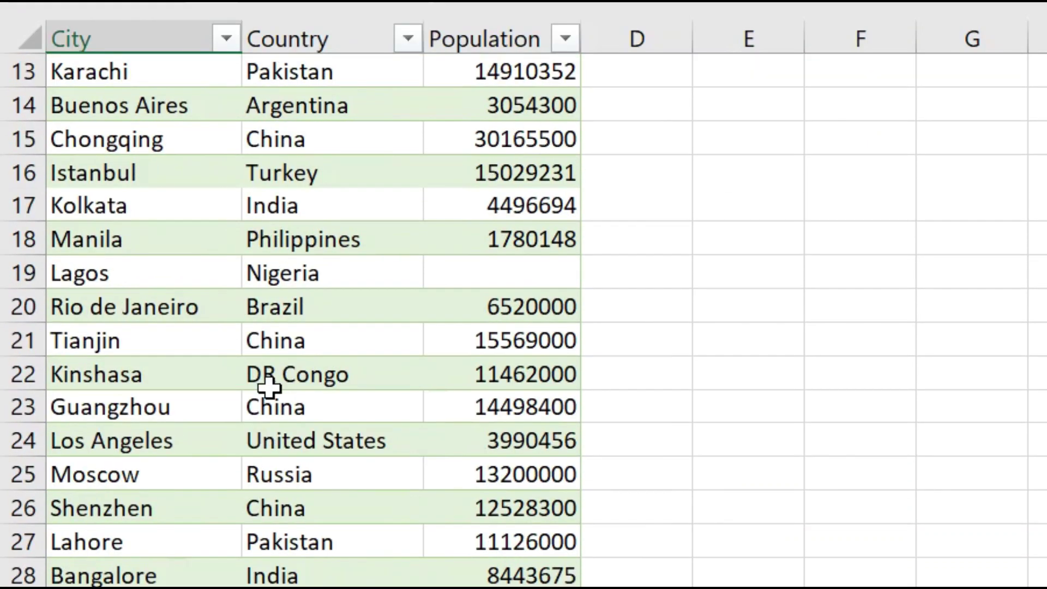
{"action": "scroll", "coordinate": [268, 388], "scroll_direction": "down", "scroll_amount": 17}
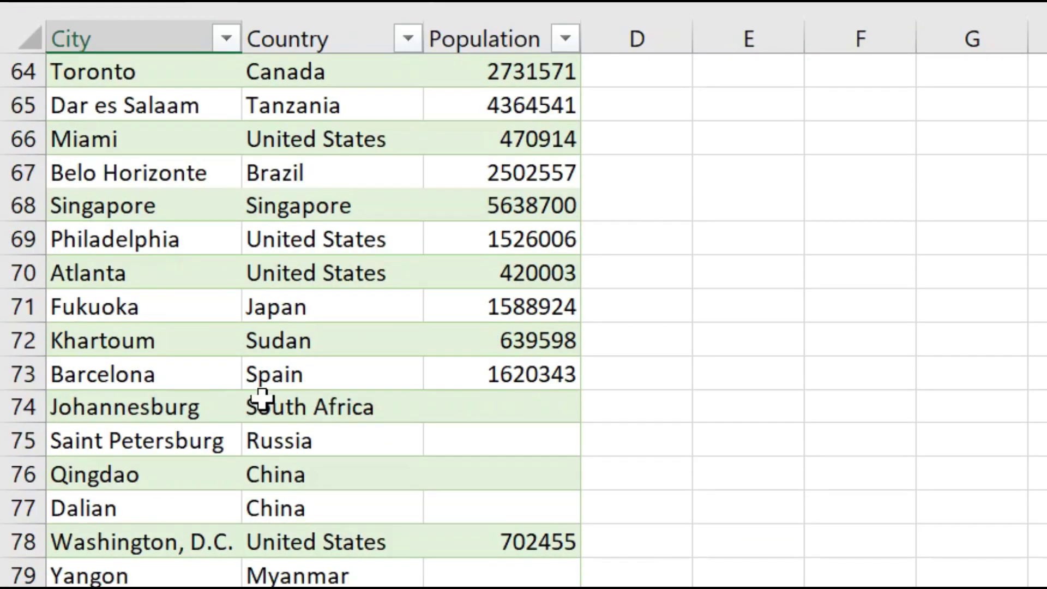
{"action": "scroll", "coordinate": [262, 399], "scroll_direction": "up", "scroll_amount": 18}
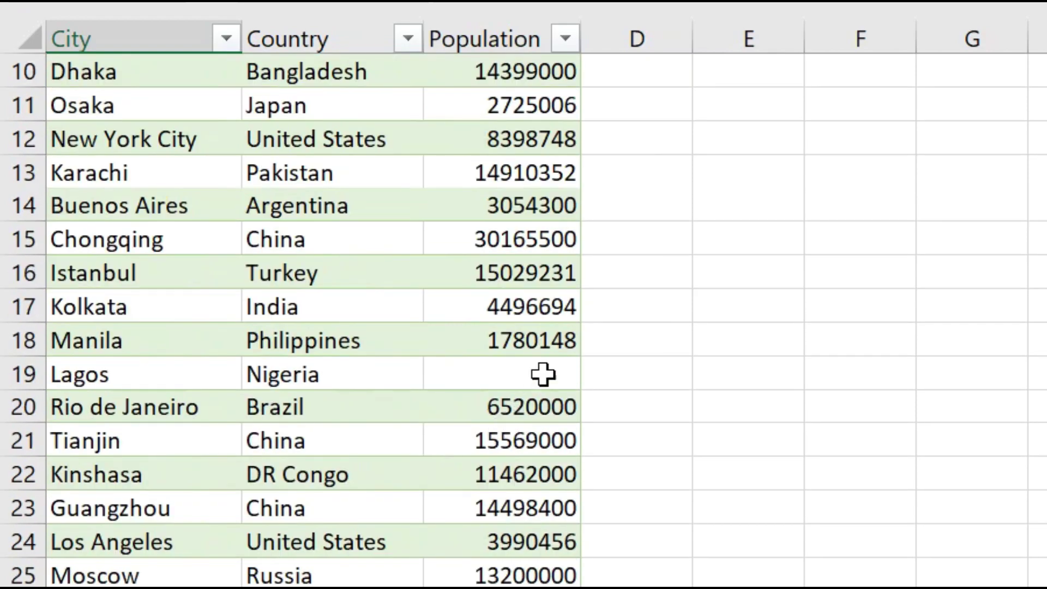
{"action": "left_click", "coordinate": [543, 373]}
{"action": "left_click", "coordinate": [361, 152]}
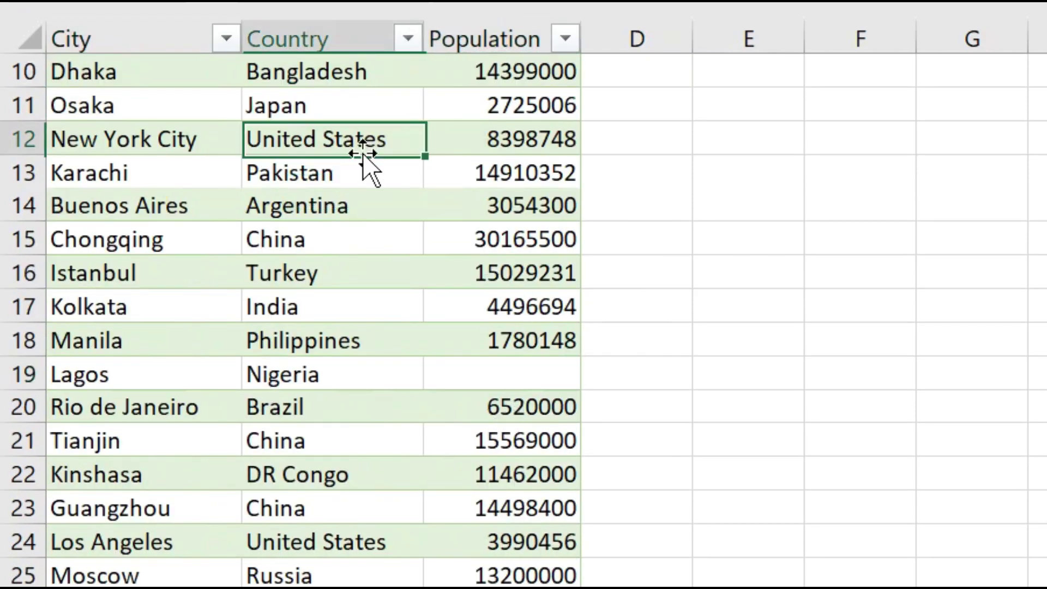
{"action": "scroll", "coordinate": [338, 262], "scroll_direction": "up", "scroll_amount": 3}
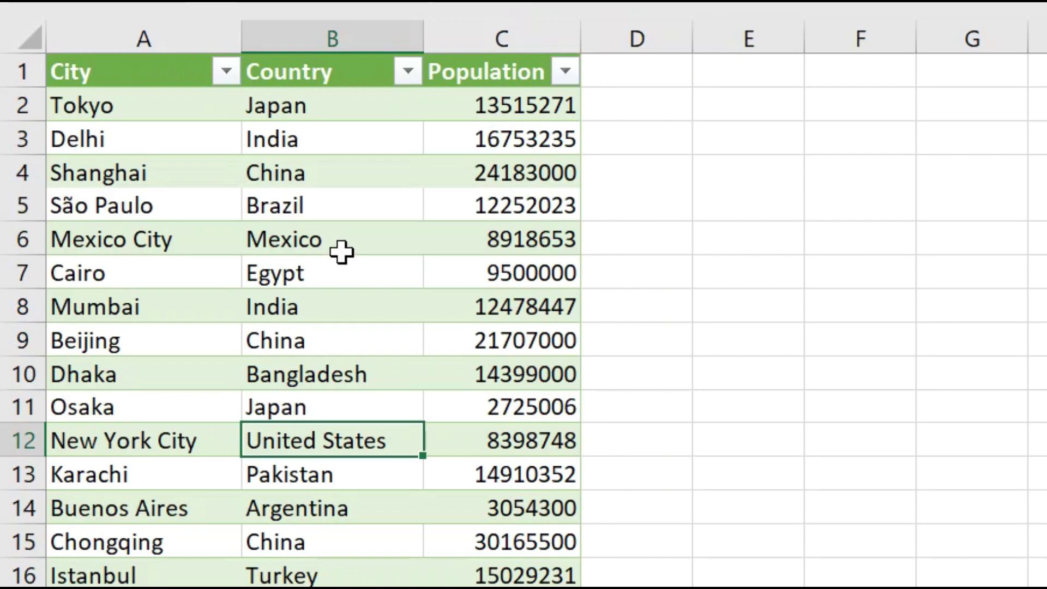
{"action": "key", "text": "Up"}
{"action": "key", "text": "Up"}
Refresh the Largest cities table from a cell's context menu, giving 81 rows with 1 error
{"action": "right_click", "coordinate": [353, 210]}
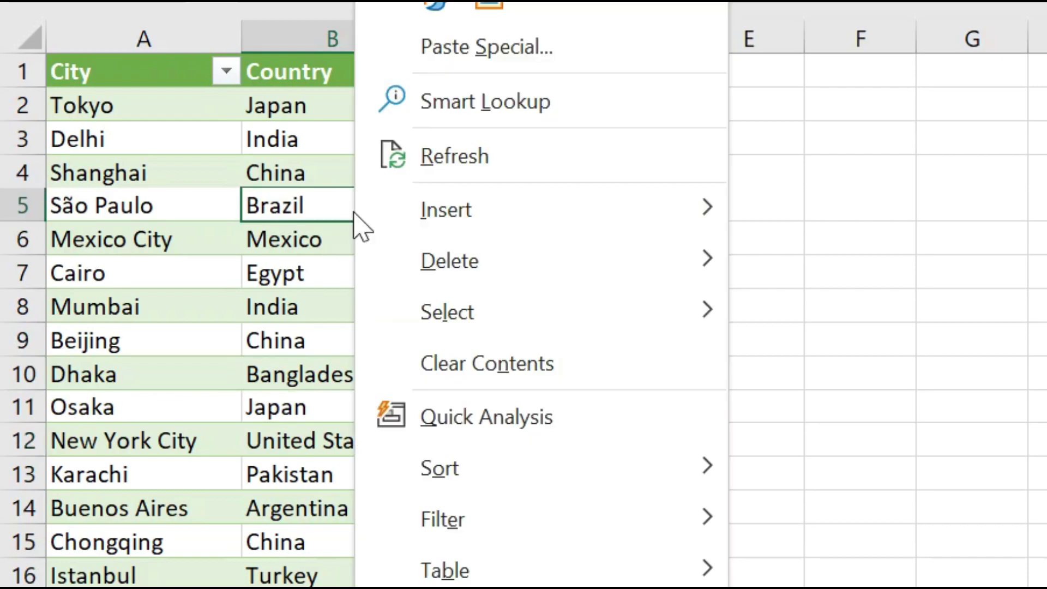
{"action": "left_click", "coordinate": [433, 158]}
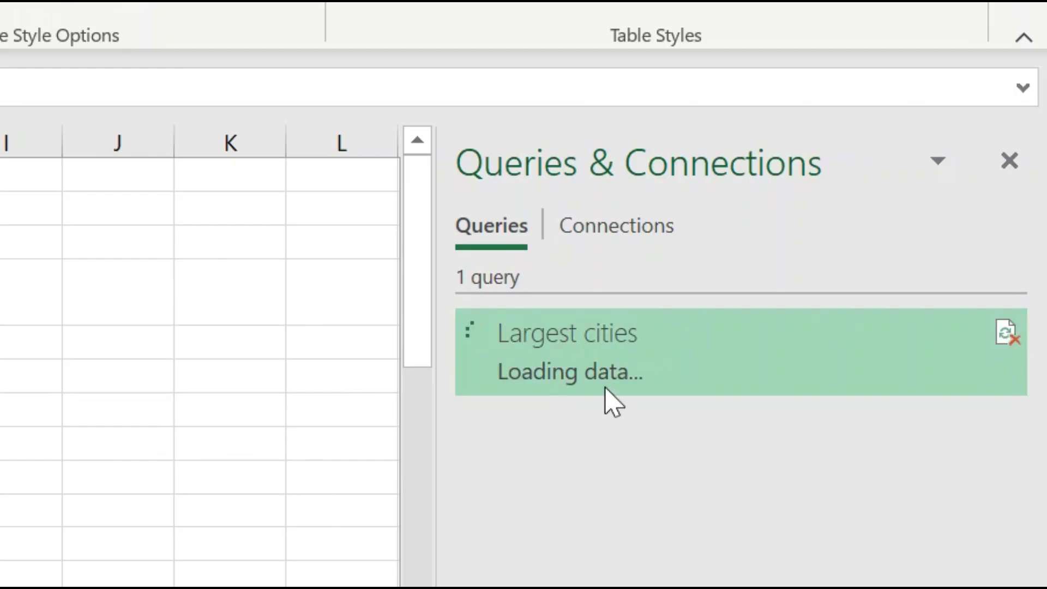
{"action": "mouse_move", "coordinate": [604, 392]}
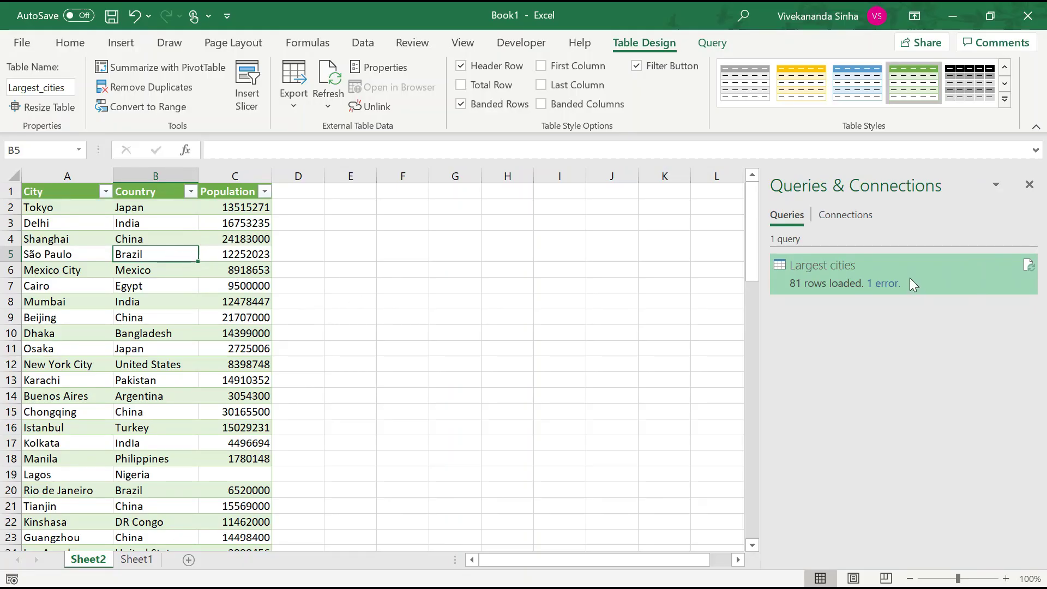
{"action": "left_click", "coordinate": [224, 477]}
{"action": "left_click", "coordinate": [224, 300]}
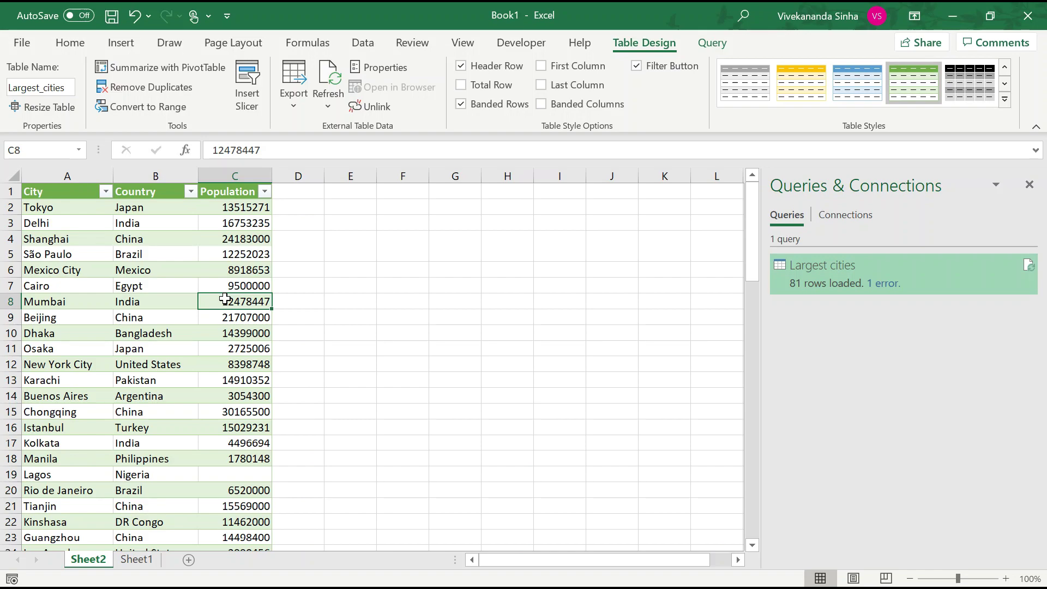
Refresh the table twice more from Population cells such as Shanghai's, leaving it Loading data
{"action": "right_click", "coordinate": [210, 270]}
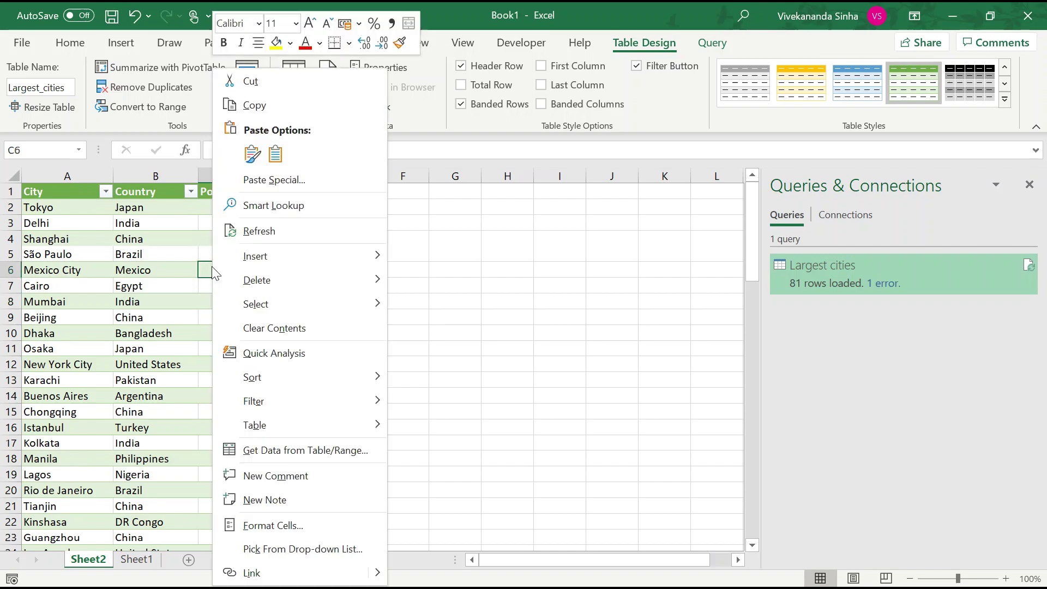
{"action": "left_click", "coordinate": [252, 232]}
{"action": "left_click", "coordinate": [241, 241]}
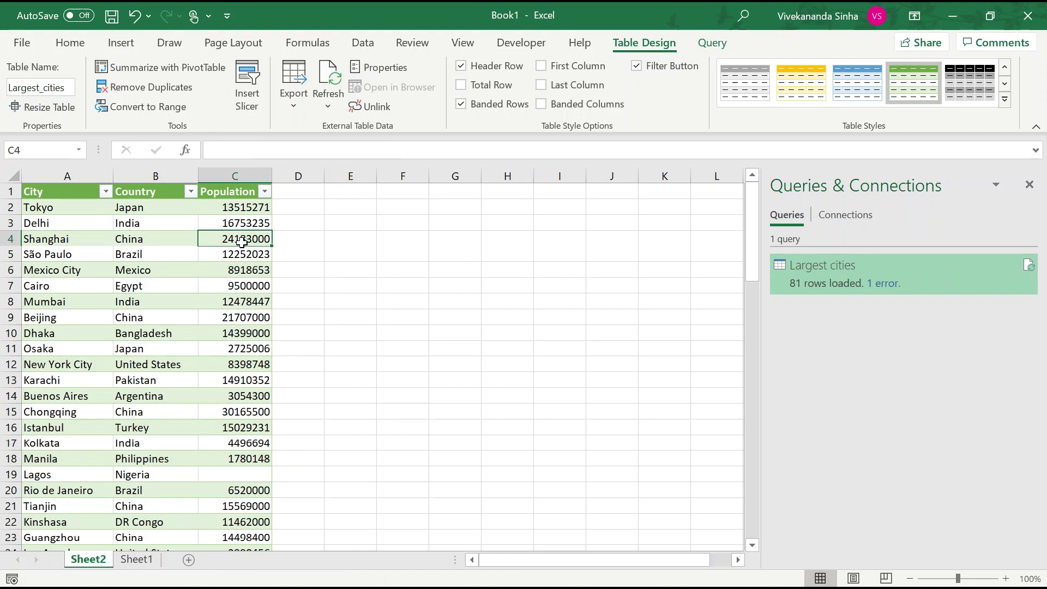
{"action": "right_click", "coordinate": [242, 240]}
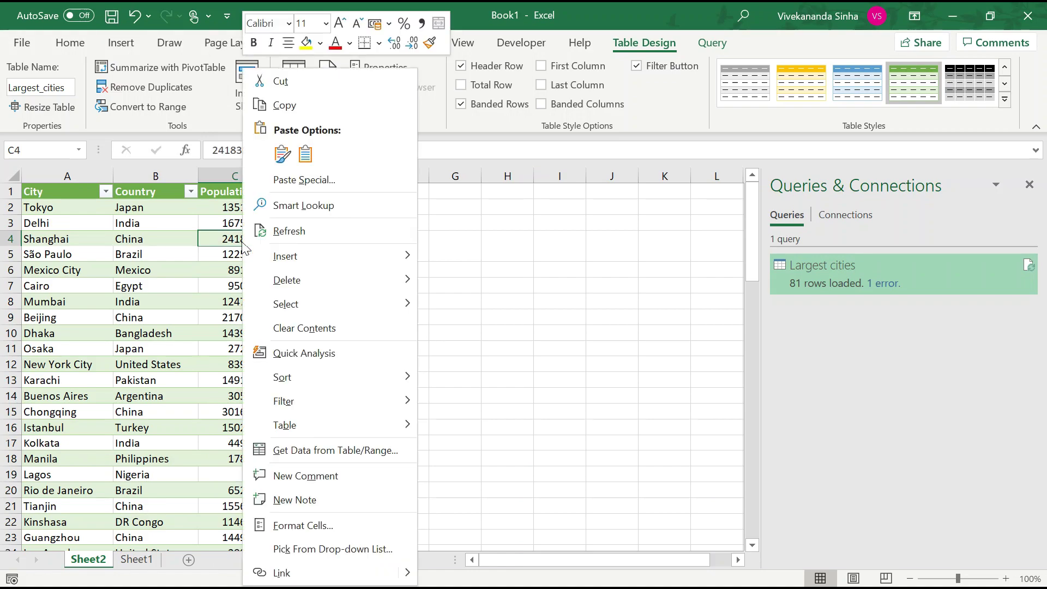
{"action": "left_click", "coordinate": [302, 228]}
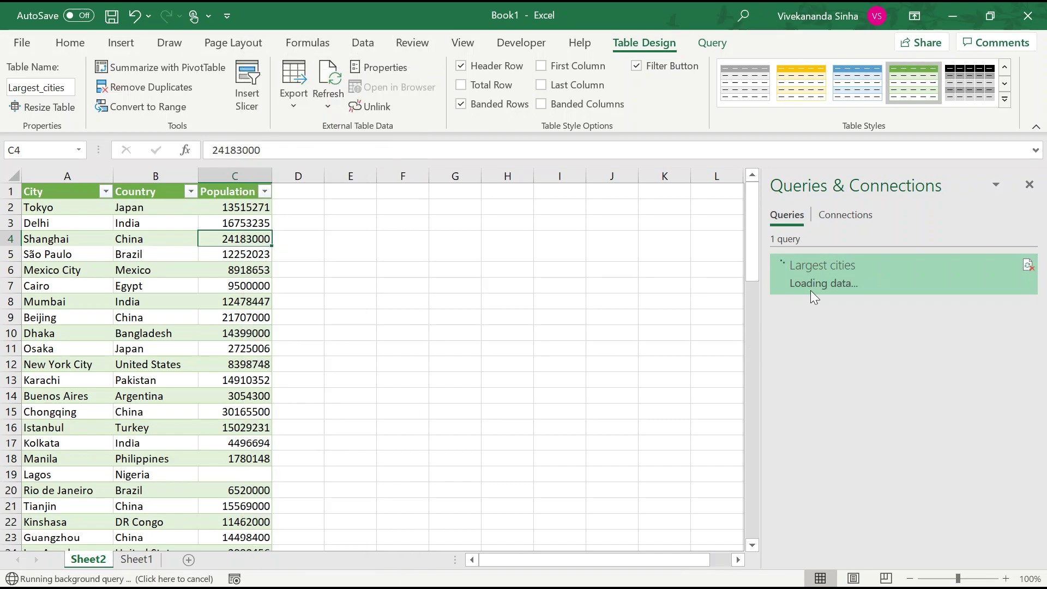